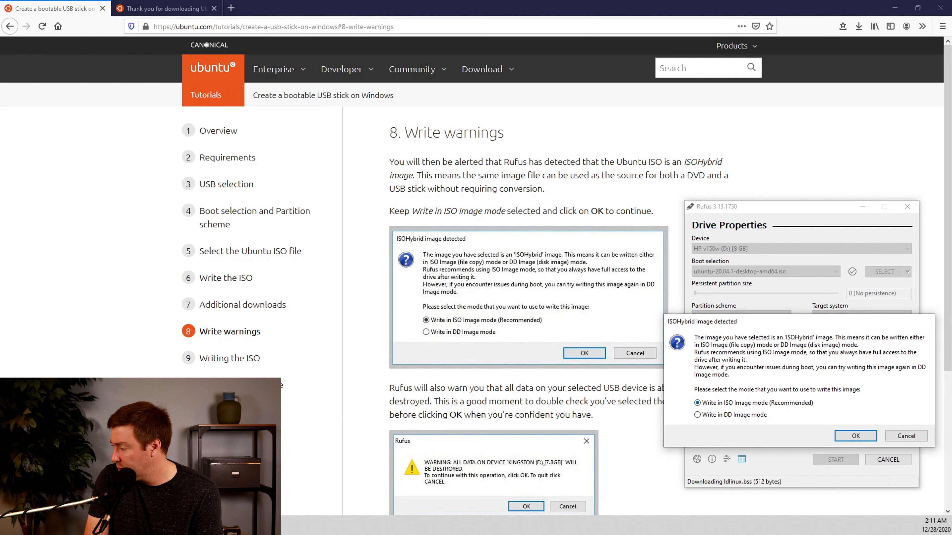
Confirm writing the Ubuntu 20.04.1 image to the HP USB drive in ISO Image mode, accepting that all its data is destroyed.
key(Return)
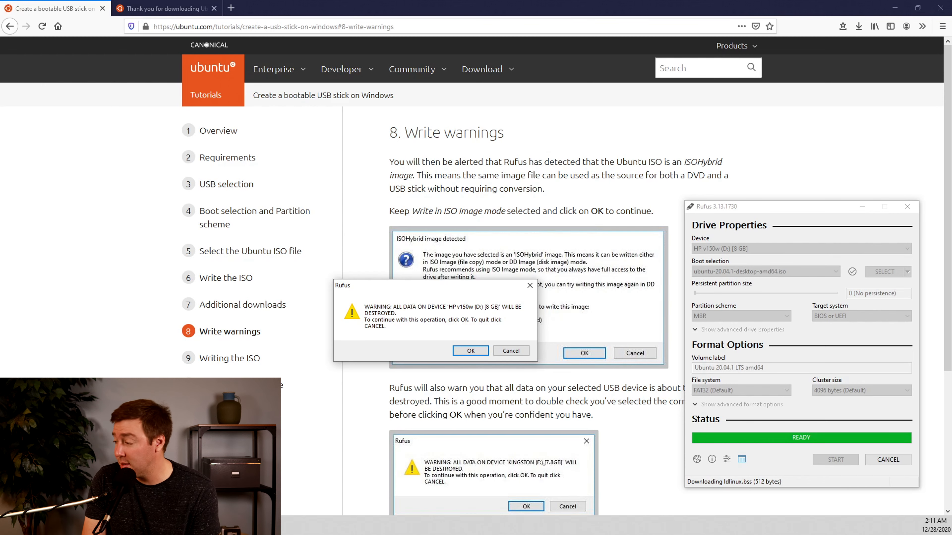
key(Return)
scroll(476, 262, down, 1)
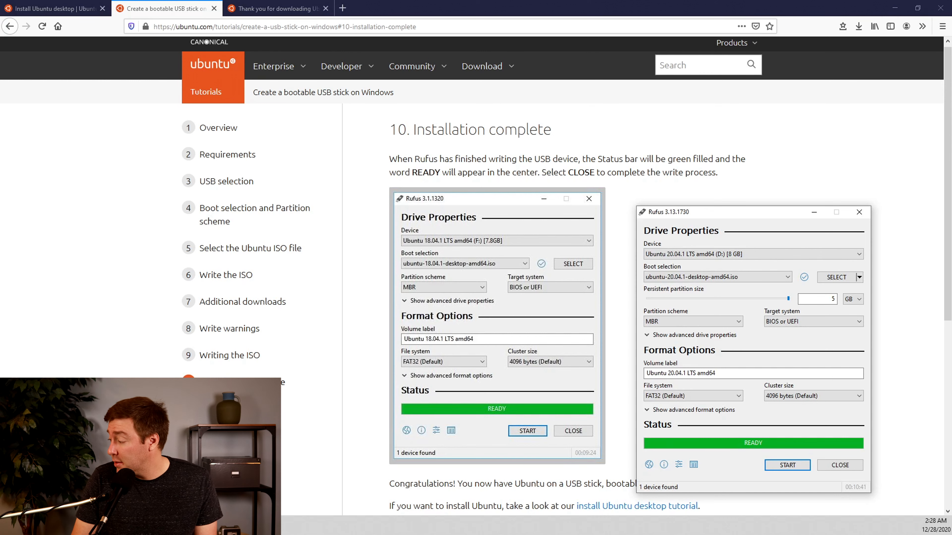
Bring up the Install Ubuntu desktop tutorial and read the boot-menu key alternatives in the Boot from USB flash drive section.
scroll(476, 274, down, 2)
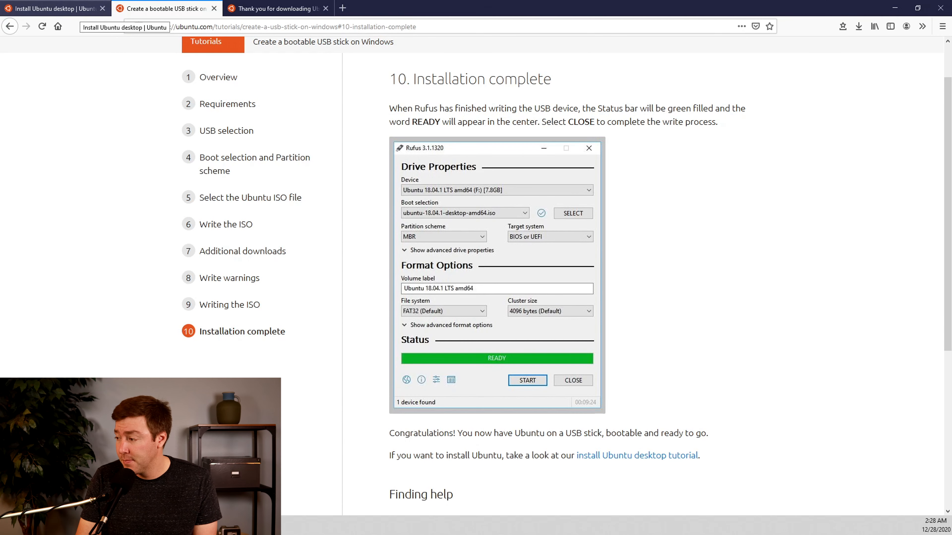
click(52, 8)
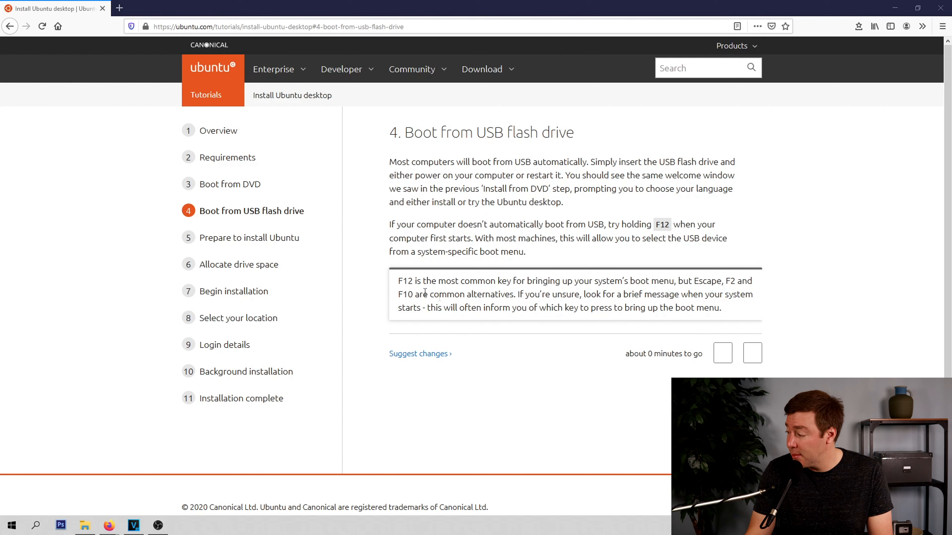
drag(679, 283, 725, 294)
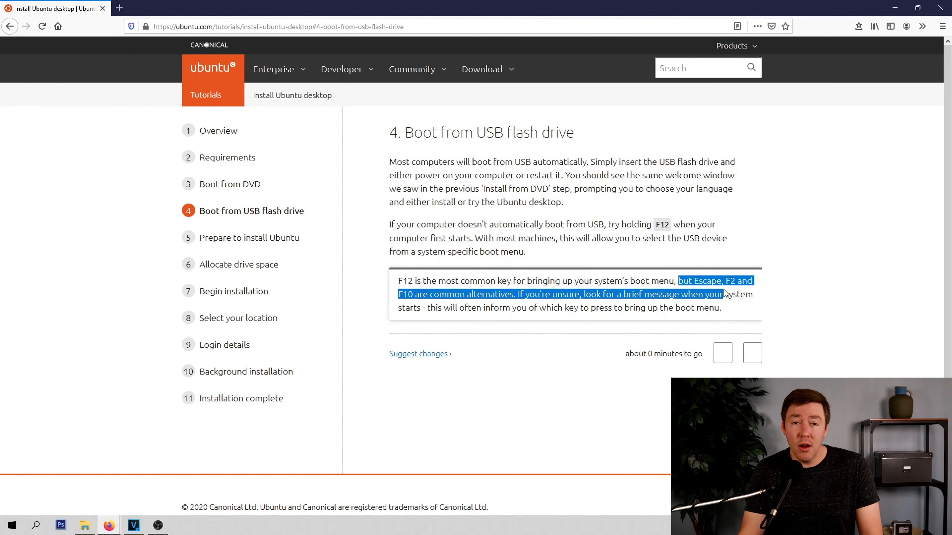
click(682, 302)
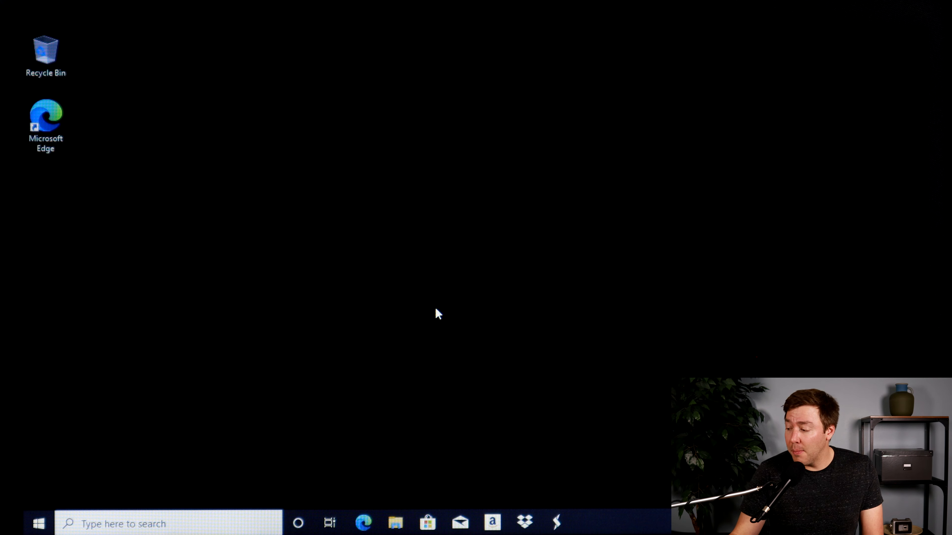
Restart Windows into advanced startup from the Recovery page of the Update & Security settings.
click(40, 528)
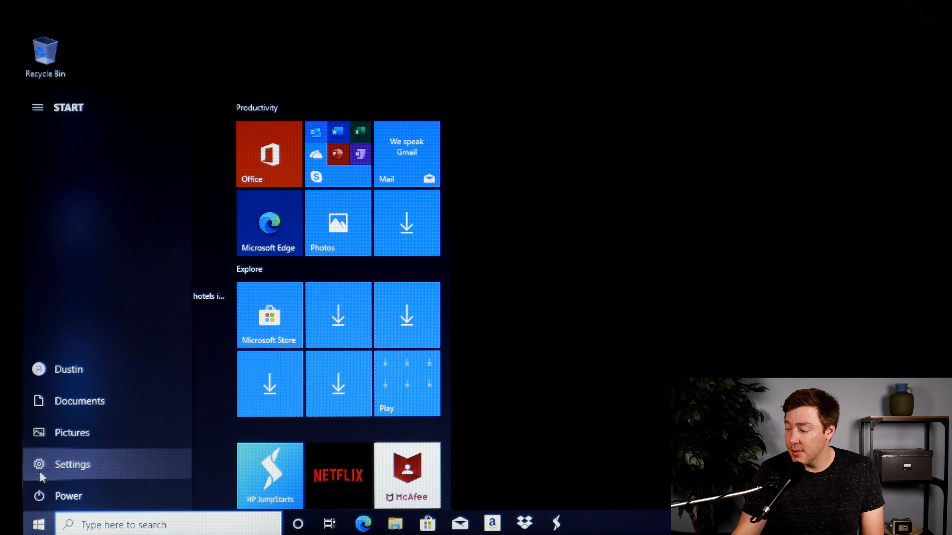
click(41, 465)
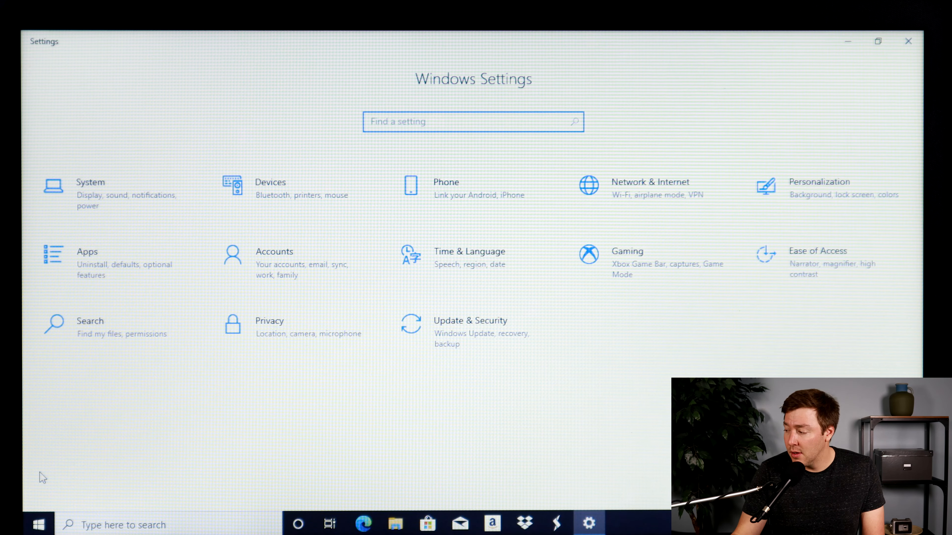
click(455, 332)
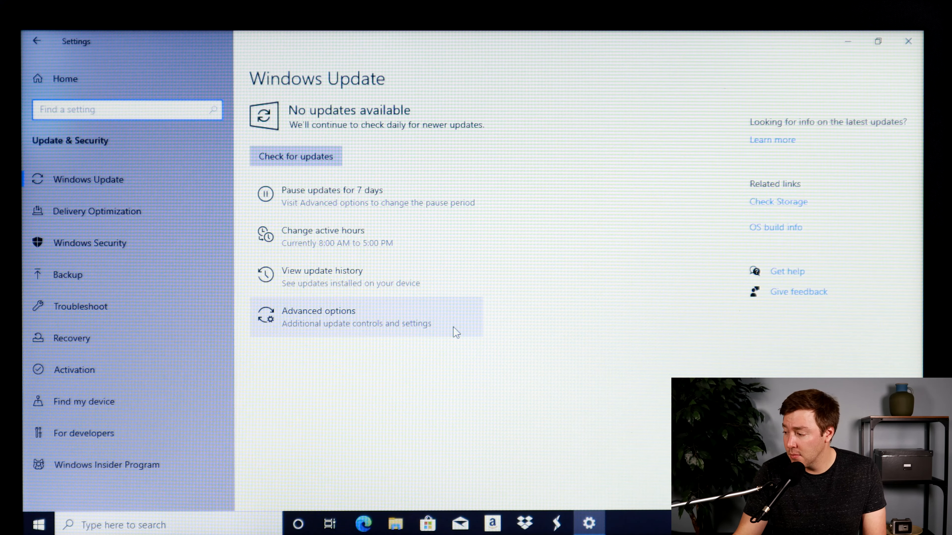
click(93, 343)
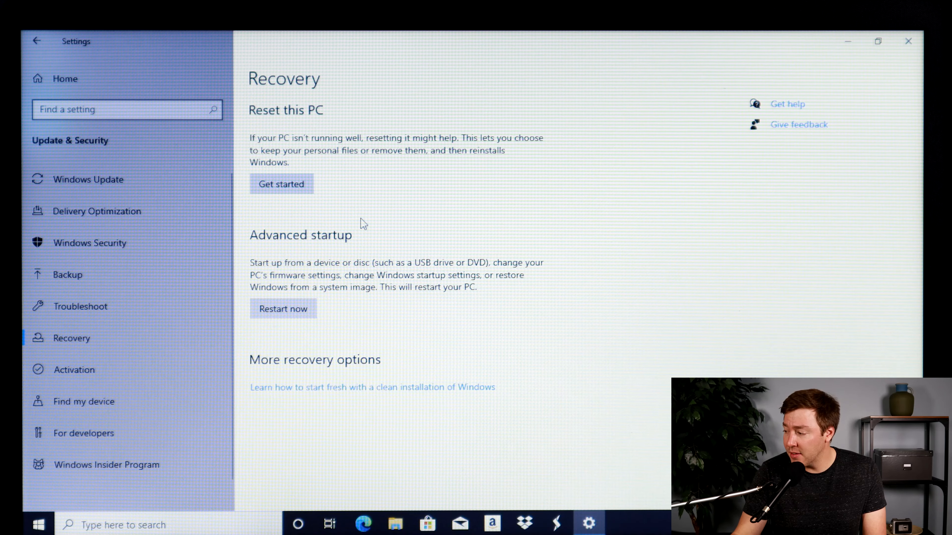
click(295, 309)
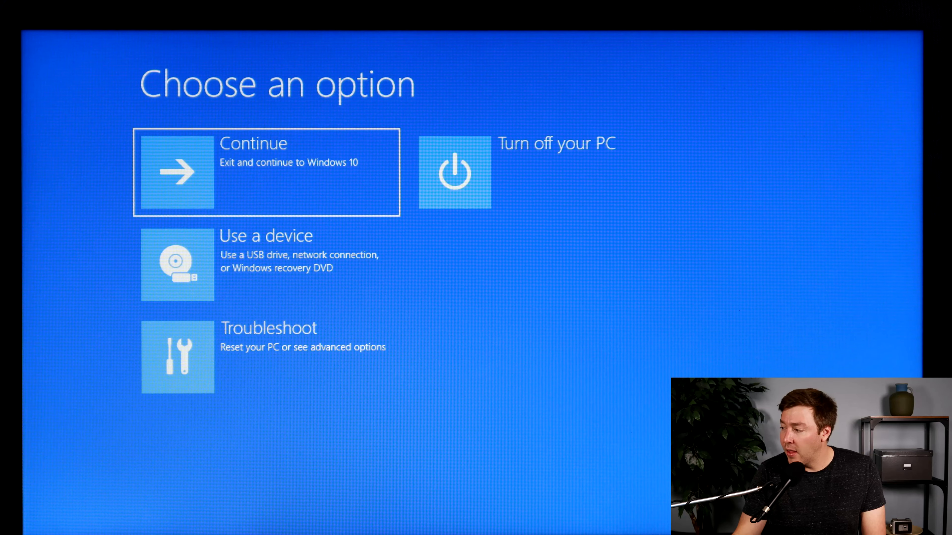
Restart the PC into its UEFI firmware settings through the advanced troubleshooting options.
click(250, 333)
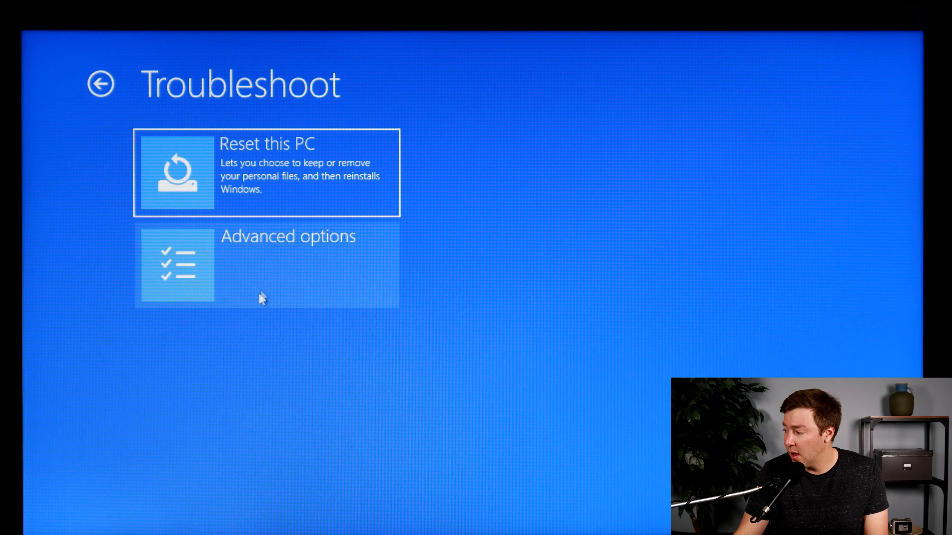
click(267, 285)
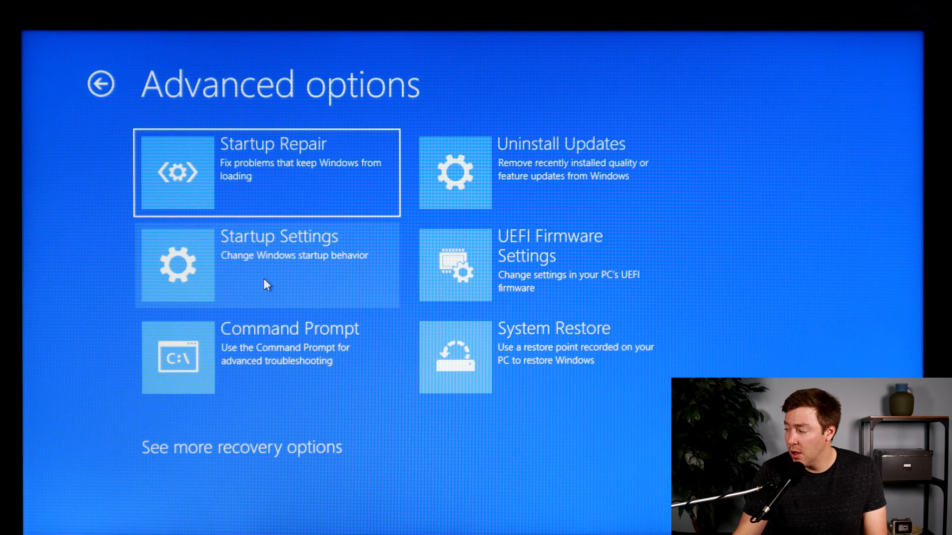
click(551, 251)
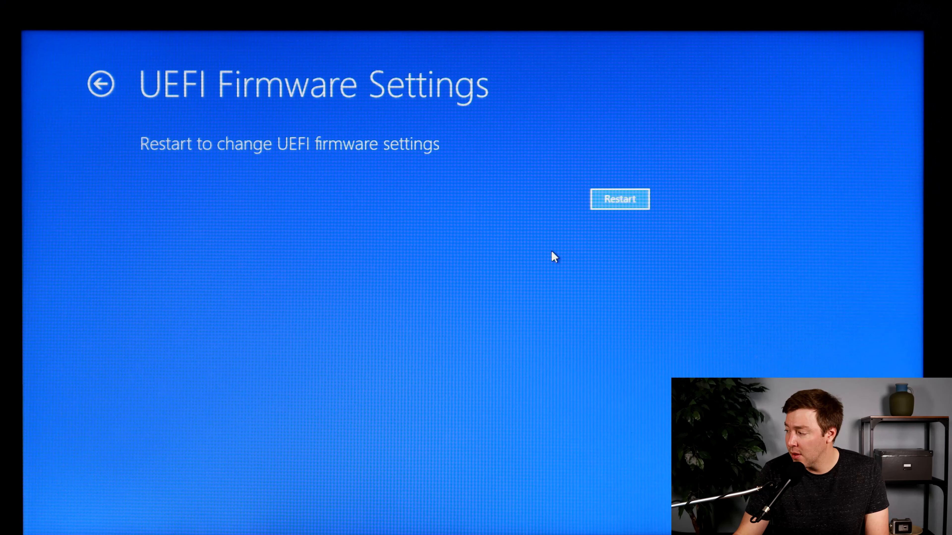
click(624, 204)
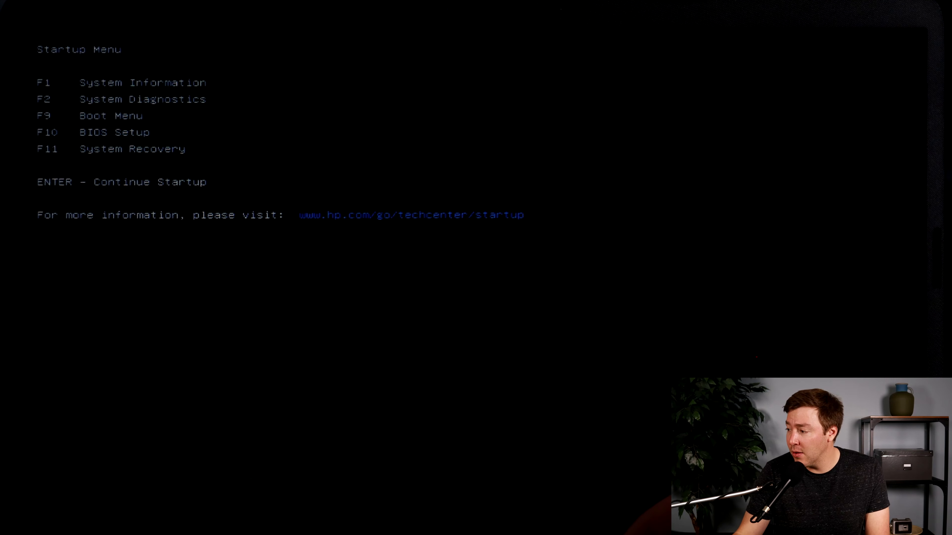
Boot from the hp v150w USB hard drive using the boot menu and start Ubuntu in try mode.
key(F9)
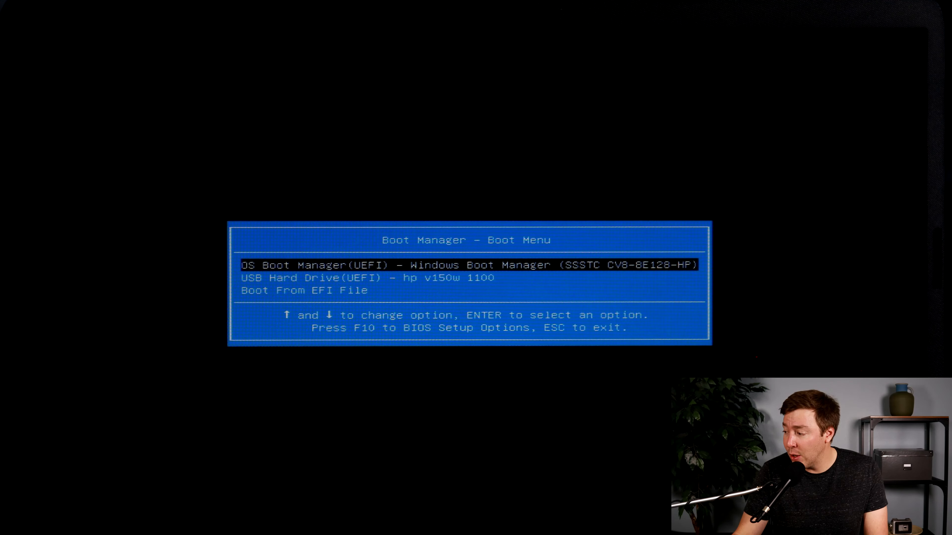
key(Down)
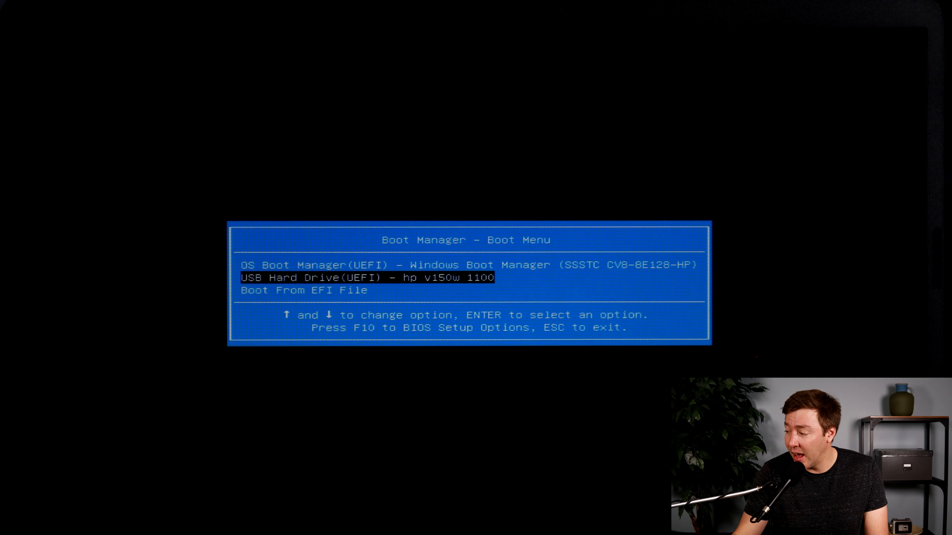
key(Return)
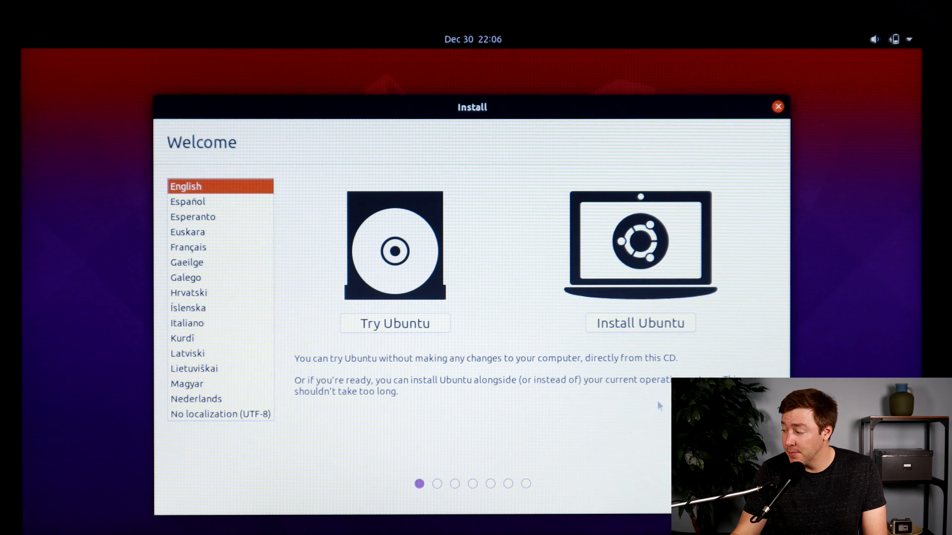
click(411, 324)
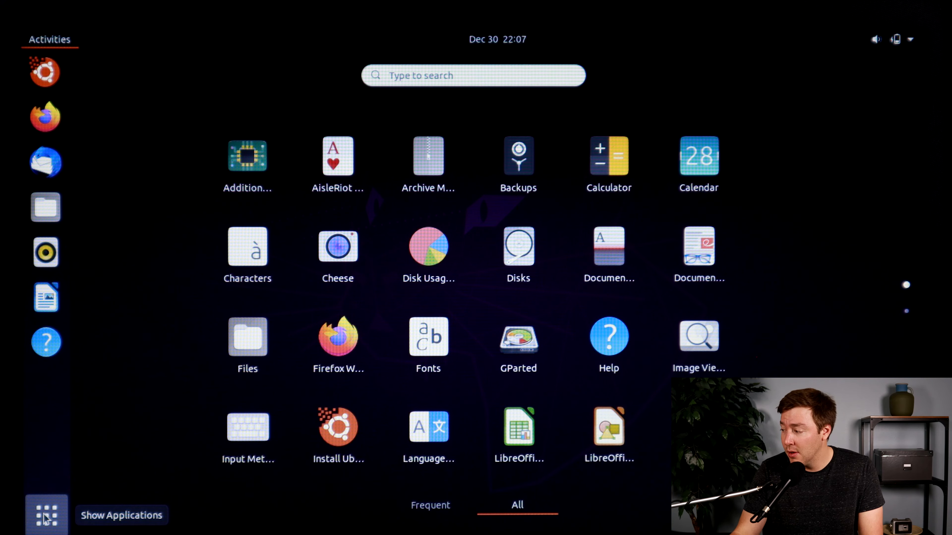
Open the Disks utility and delete the SYSTEM partition and the adjacent 17 MB partition from the 128 GB disk.
click(528, 242)
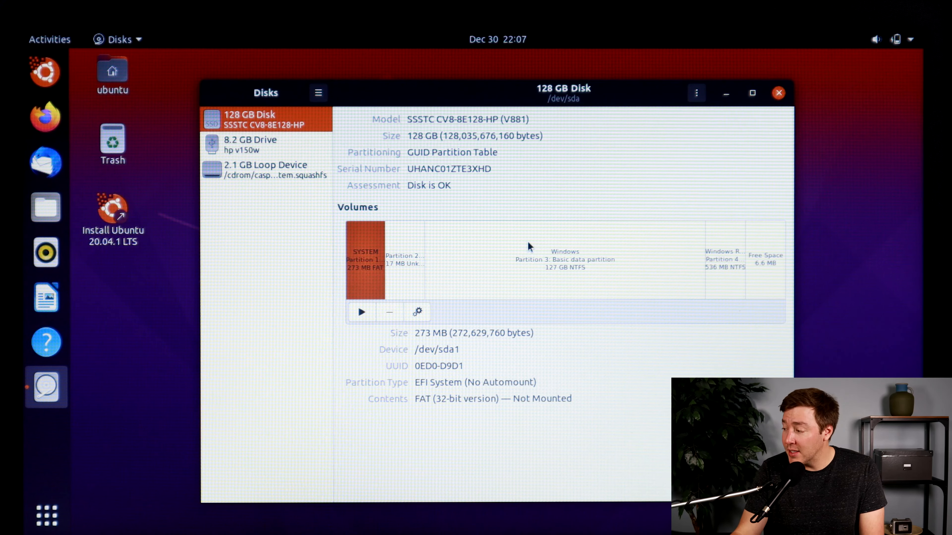
click(389, 316)
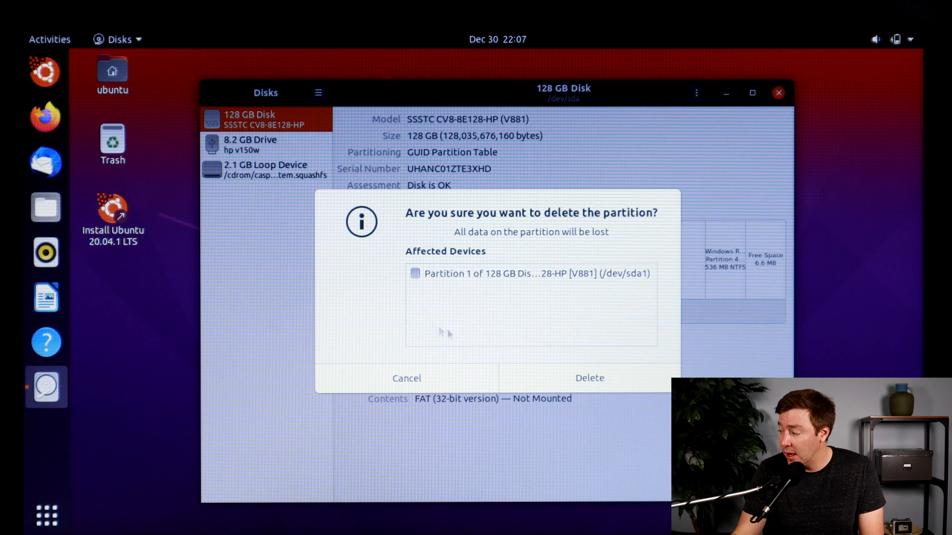
click(555, 384)
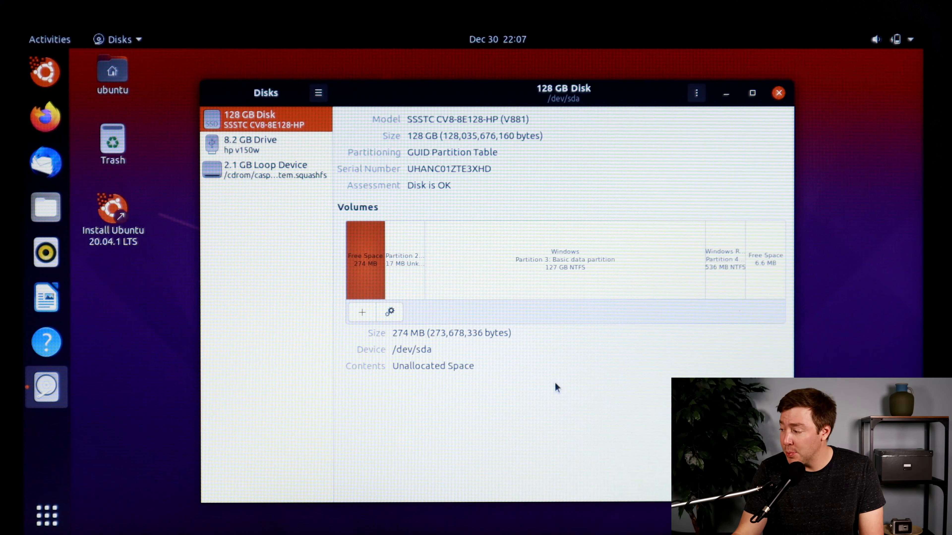
click(405, 259)
click(360, 314)
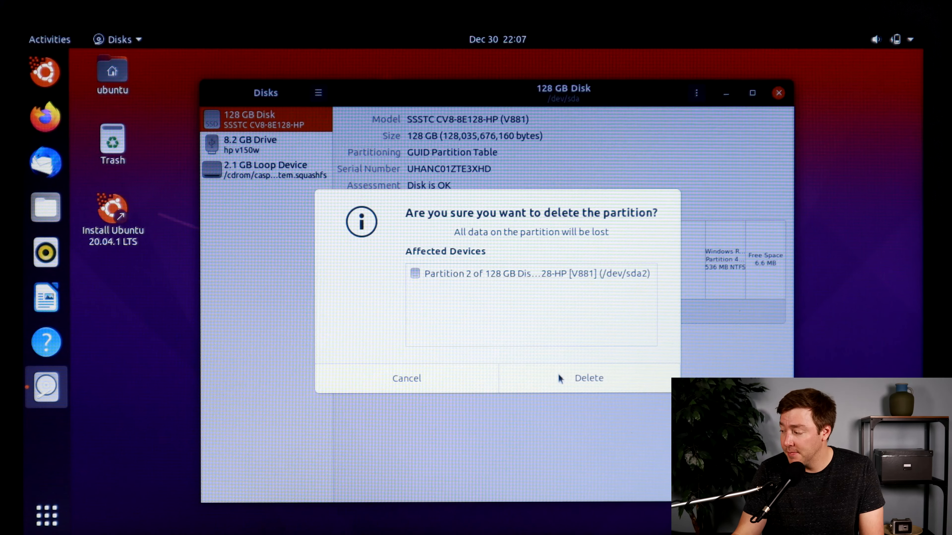
click(560, 381)
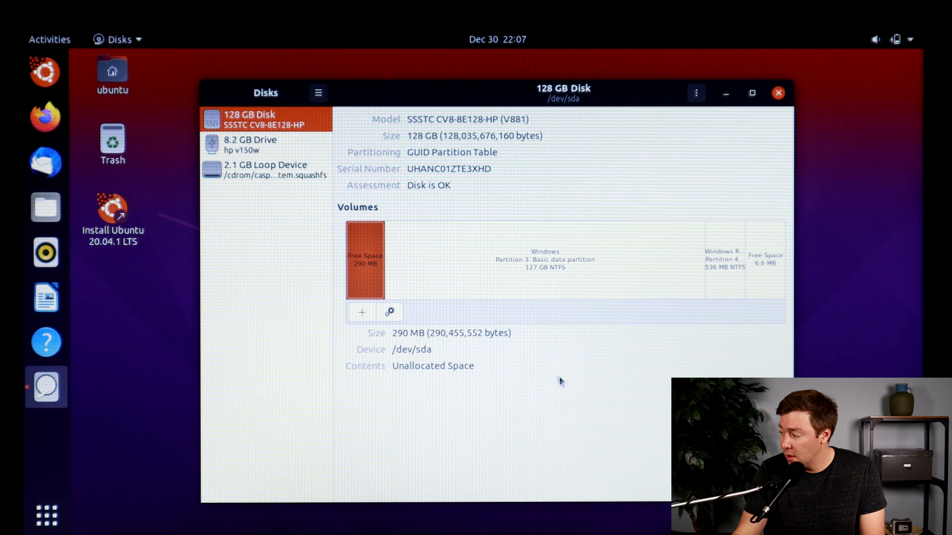
Delete the main Windows partition and the Windows recovery partition from the 128 GB disk.
click(483, 274)
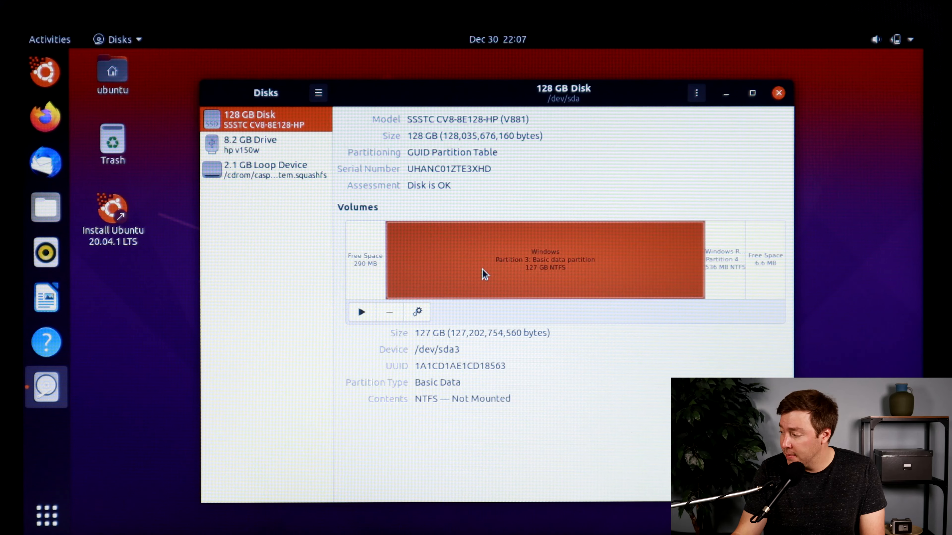
click(389, 315)
click(538, 379)
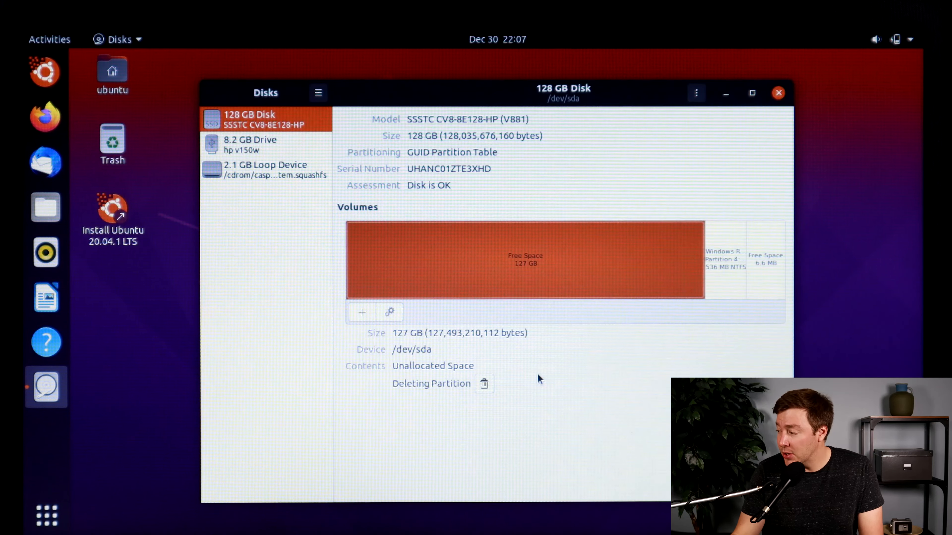
click(733, 274)
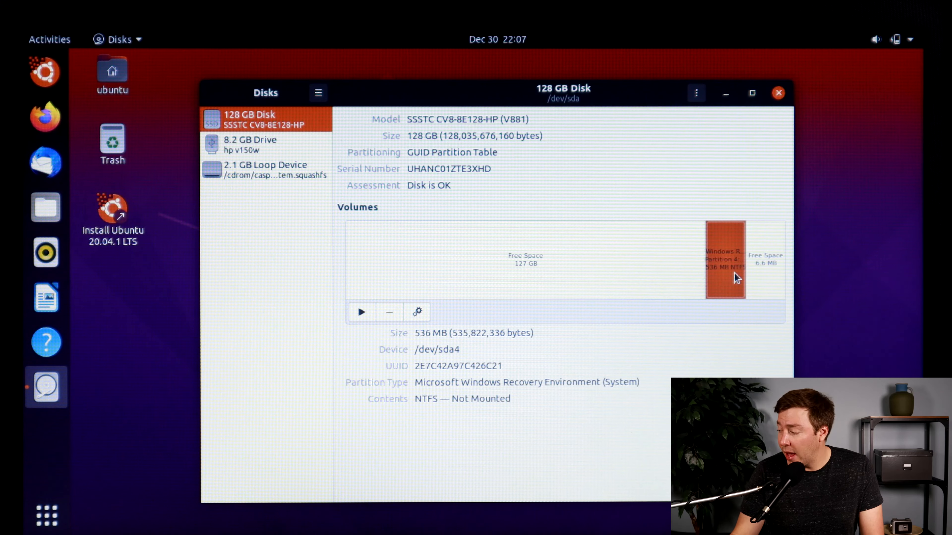
click(389, 313)
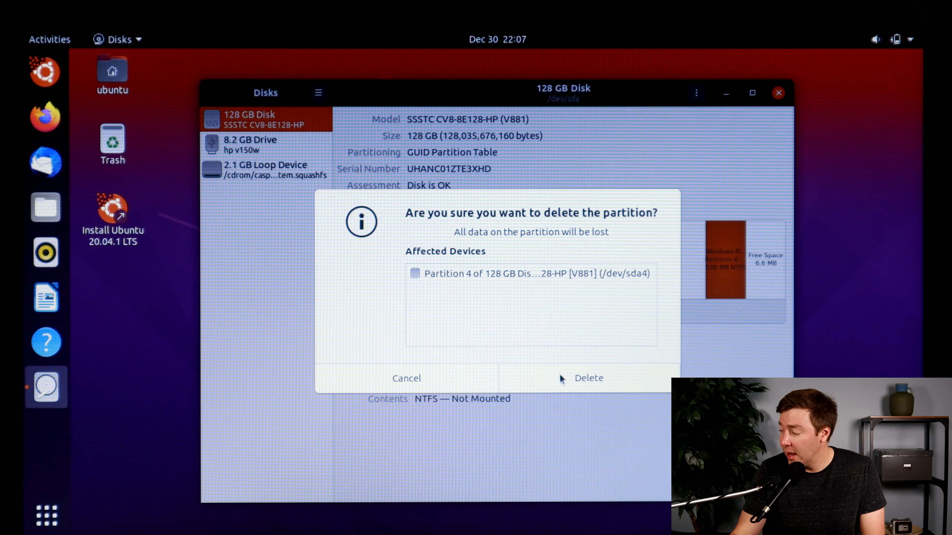
click(560, 379)
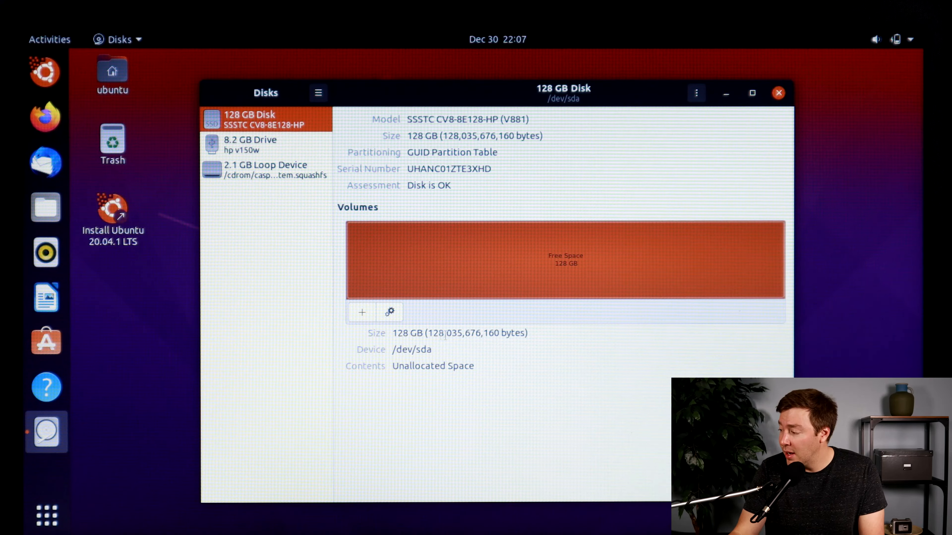
Create one 128 GB Ext4 partition filling the whole disk, with no volume name or password protection, and close Disks.
click(360, 313)
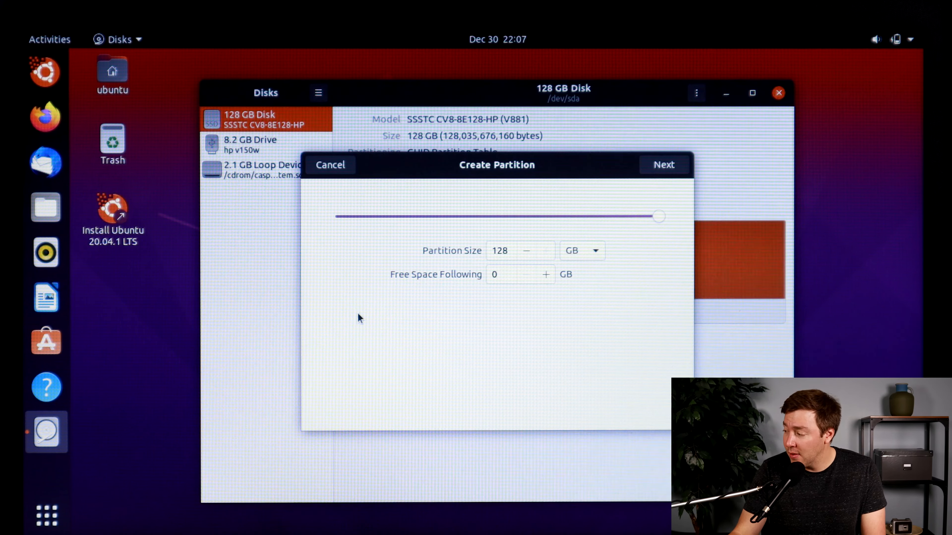
click(663, 169)
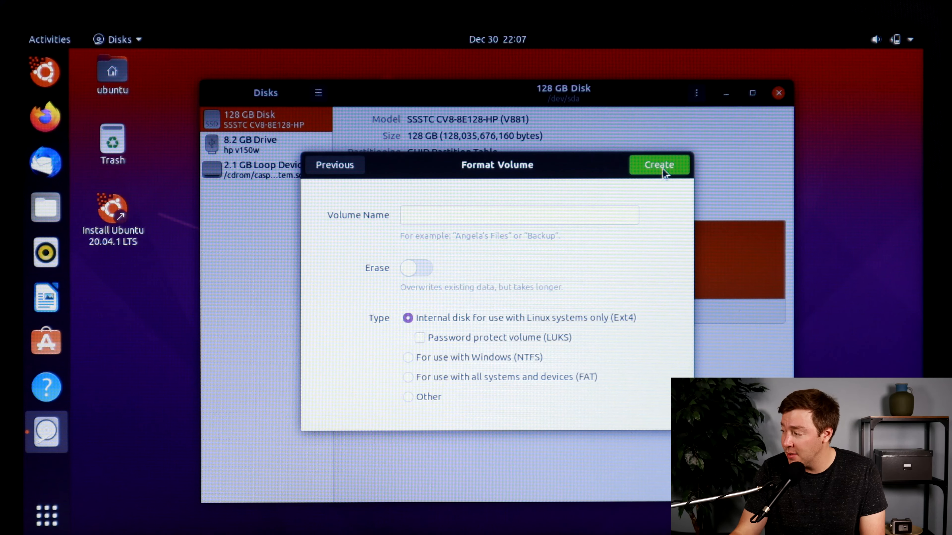
click(663, 168)
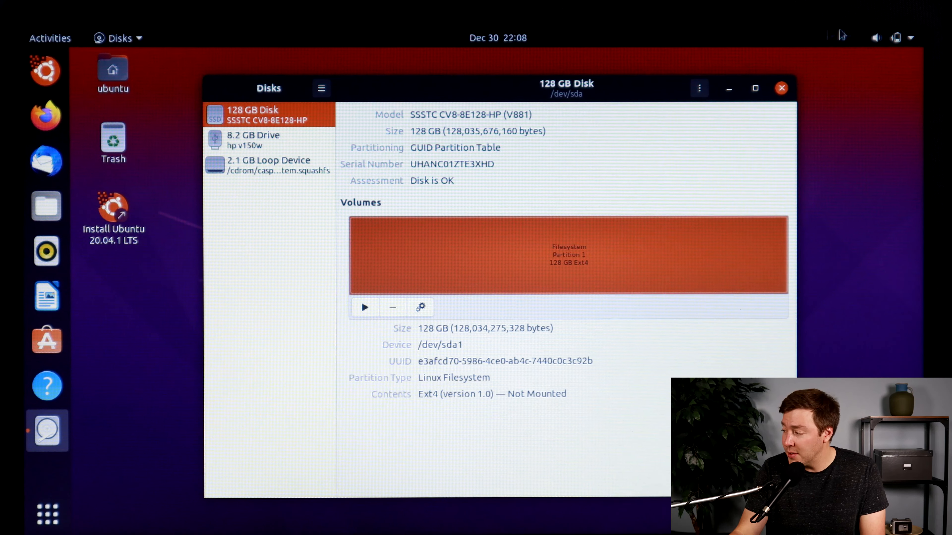
click(781, 93)
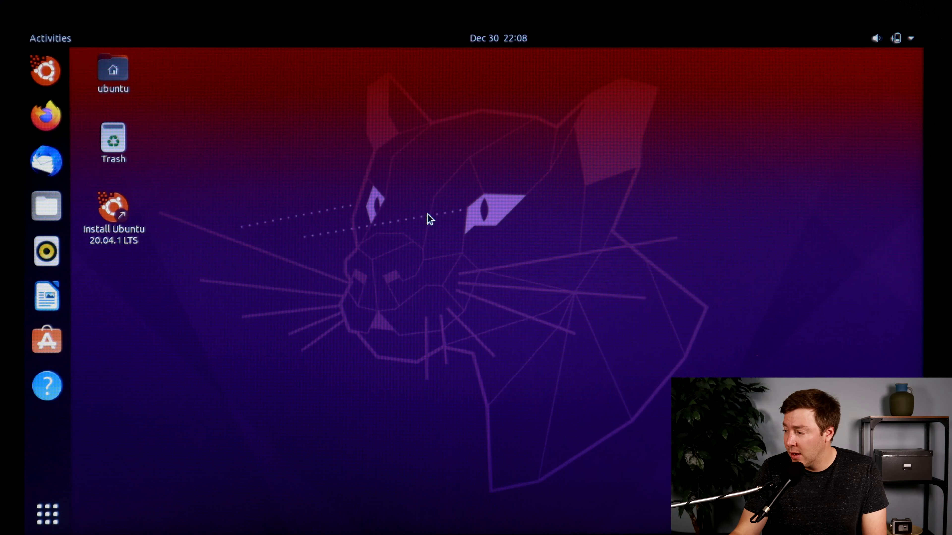
Launch the Ubuntu 20.04.1 LTS installer from the desktop and continue with English as the language.
click(123, 227)
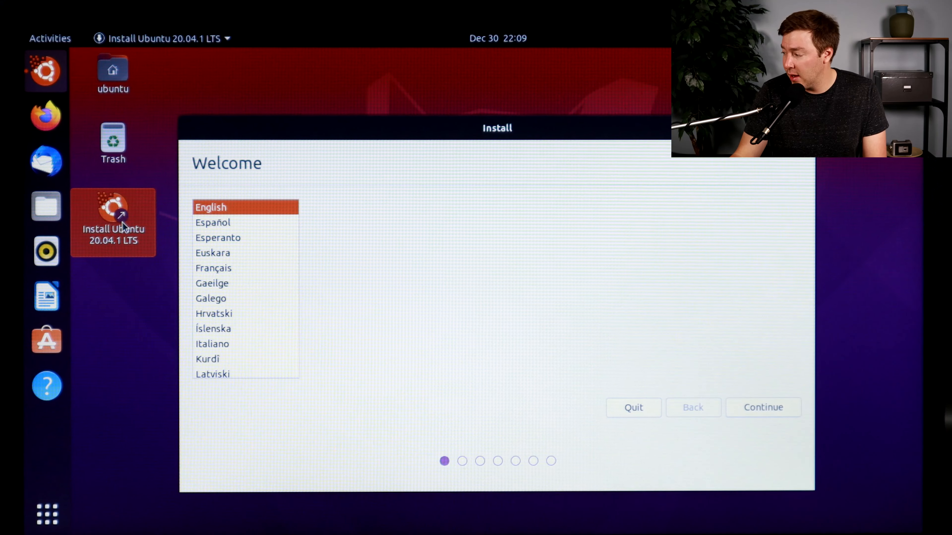
click(766, 408)
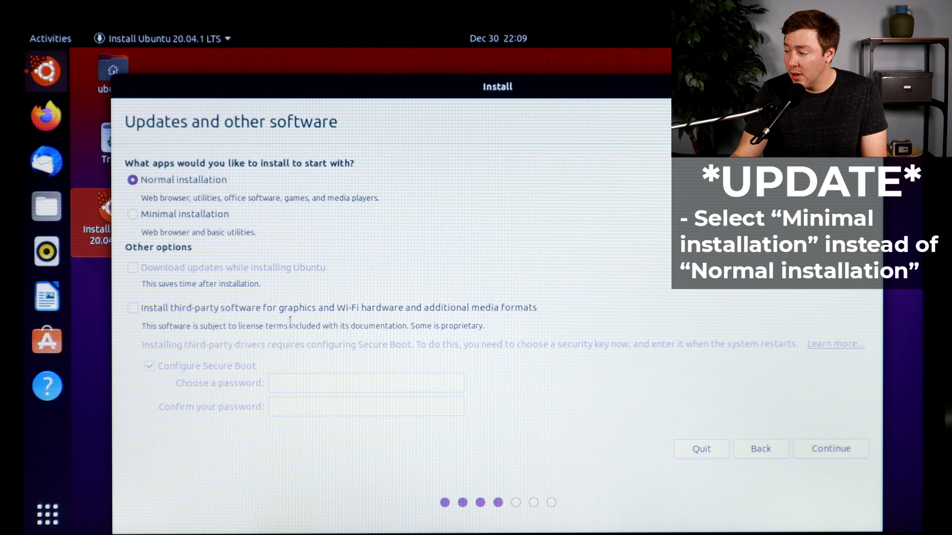
Choose a normal installation without third-party software, erase the disk to install Ubuntu, and confirm writing the changes to disk.
click(819, 450)
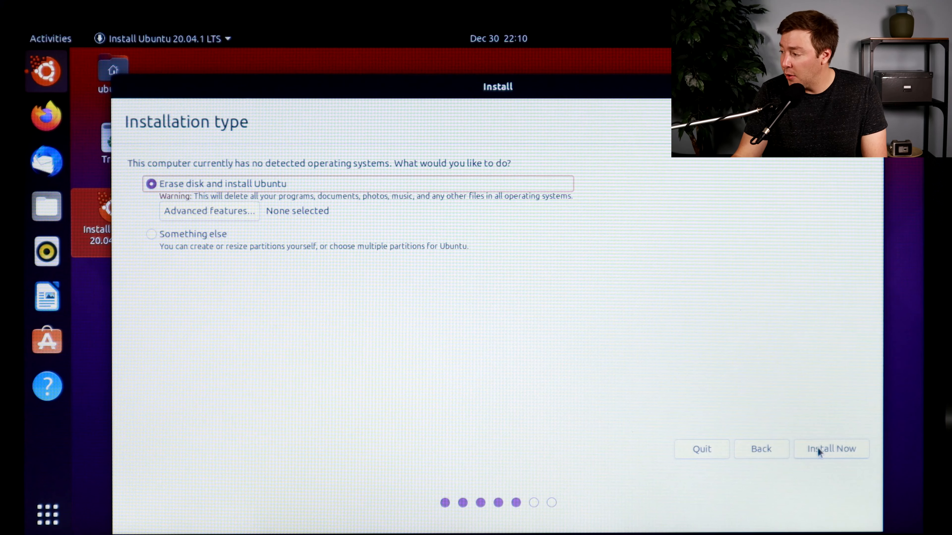
click(844, 451)
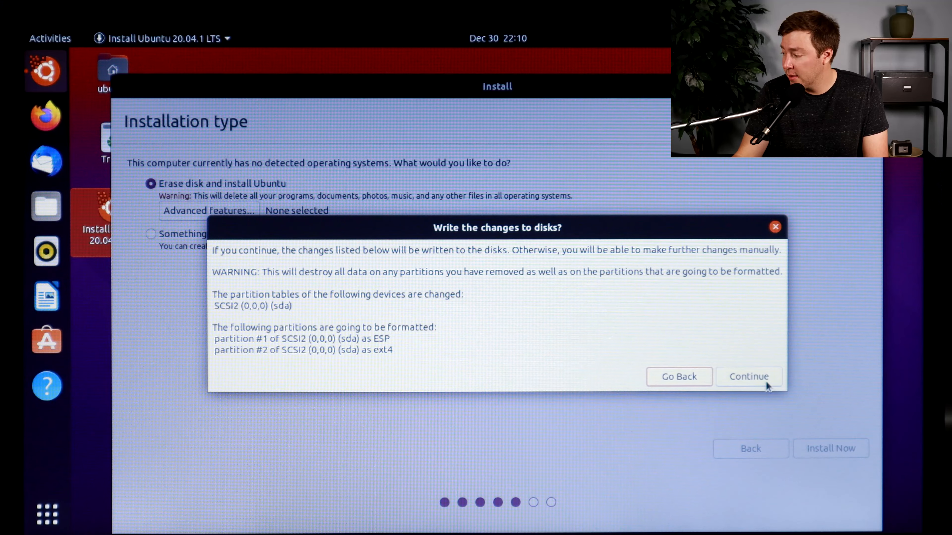
click(728, 377)
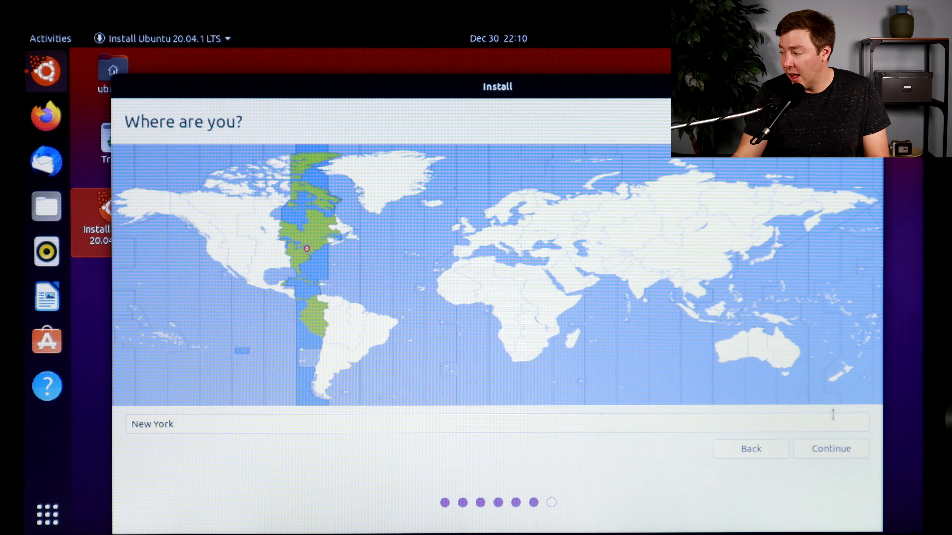
Accept New York as the location and submit the user's name, computer name, username and password, requiring the password at login.
click(836, 448)
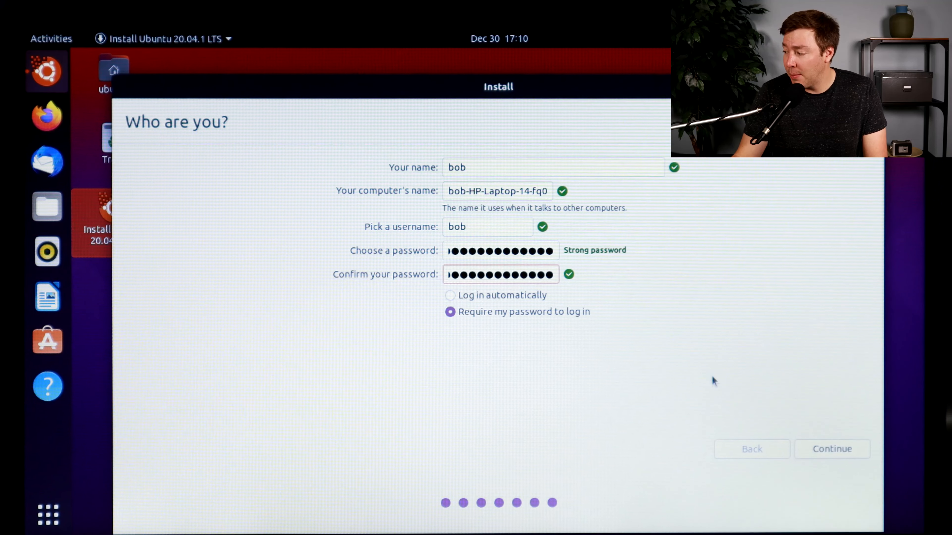
click(843, 452)
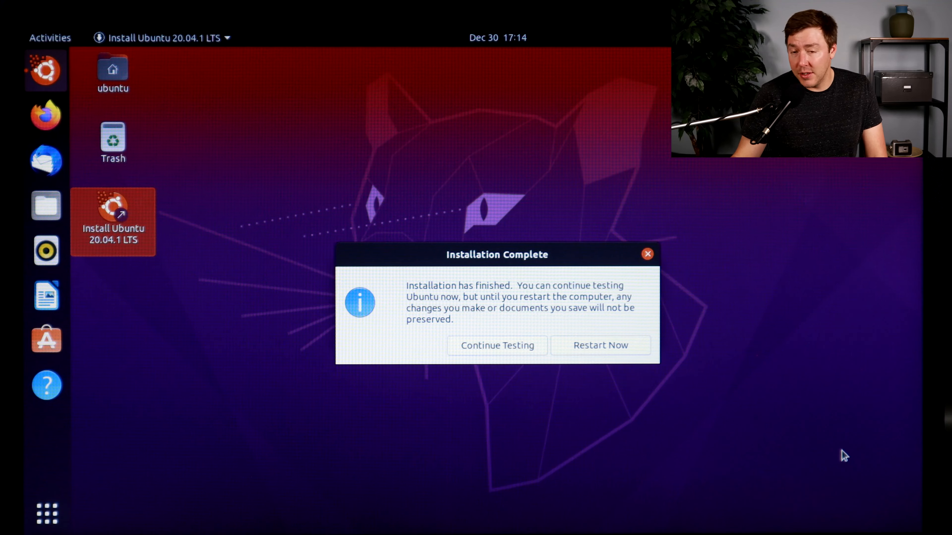
Restart the computer after the installation, proceed past the installation-medium removal prompt, and continue the boot without enrolling a key.
click(603, 346)
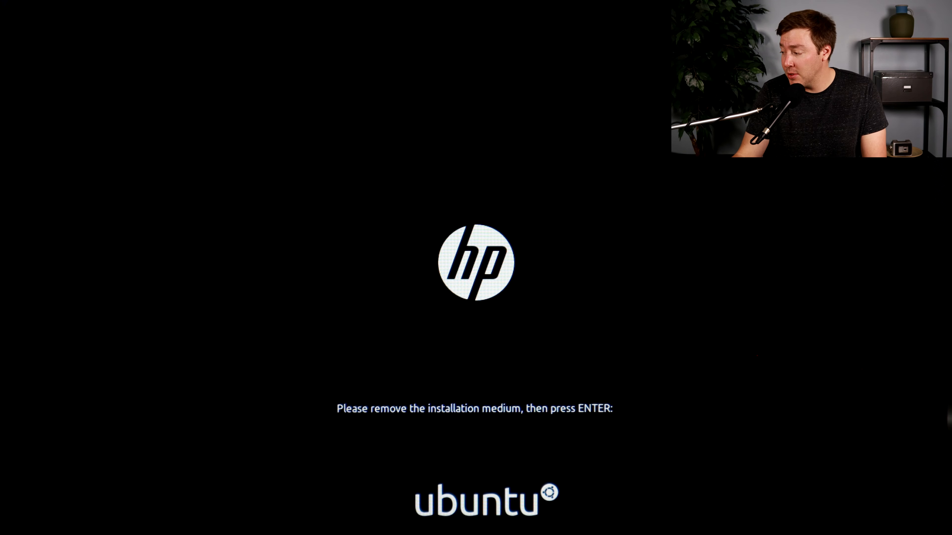
key(Return)
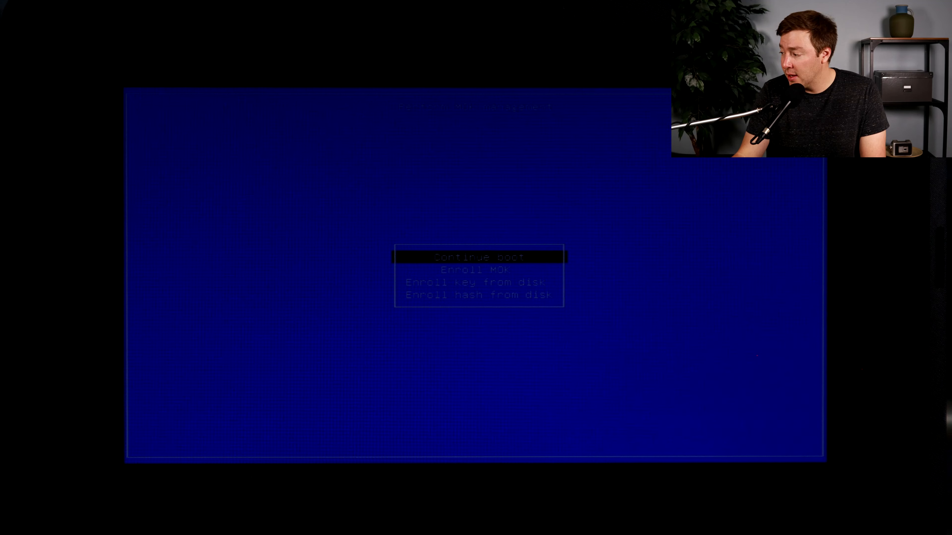
key(Return)
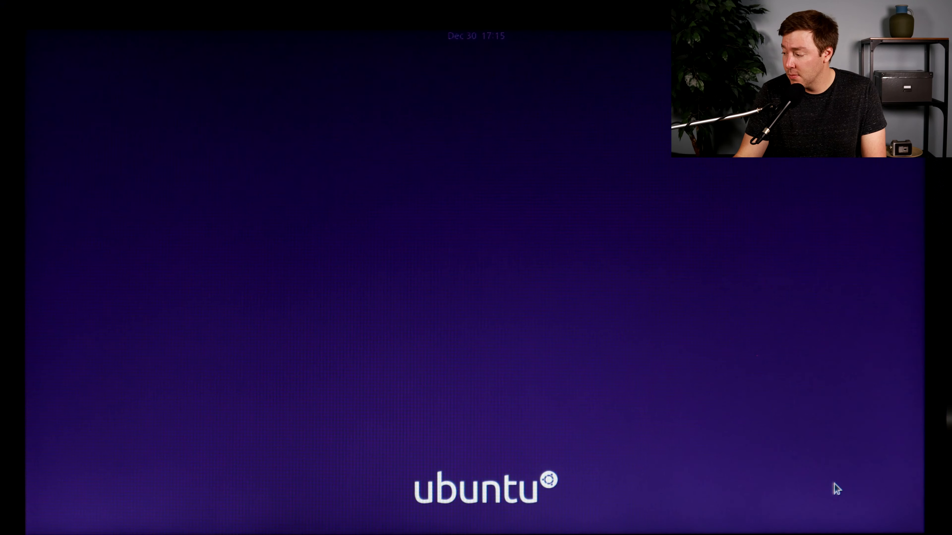
Log in to the new Ubuntu user account by entering the account password.
click(558, 293)
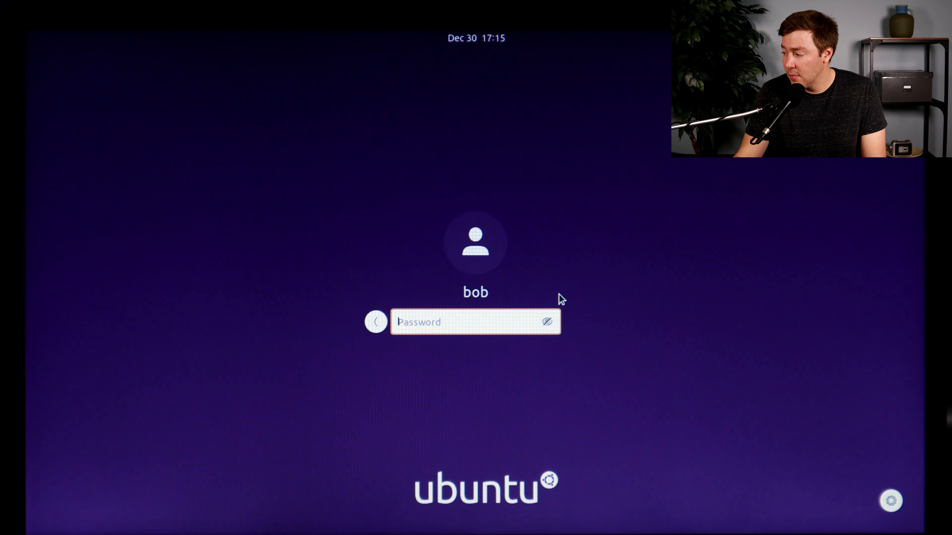
text(************)
key(Return)
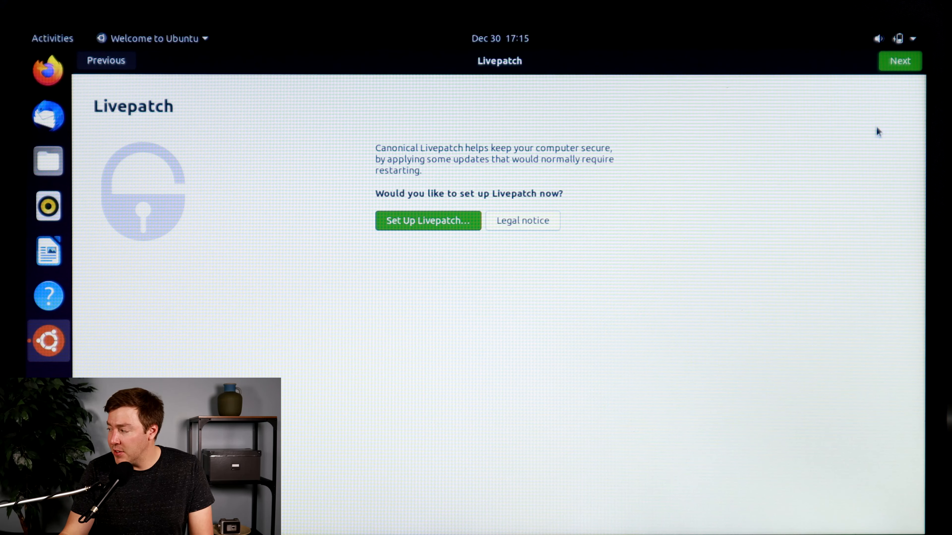
Complete the welcome setup, skipping Livepatch, declining to send system info and leaving Location Services off.
click(885, 62)
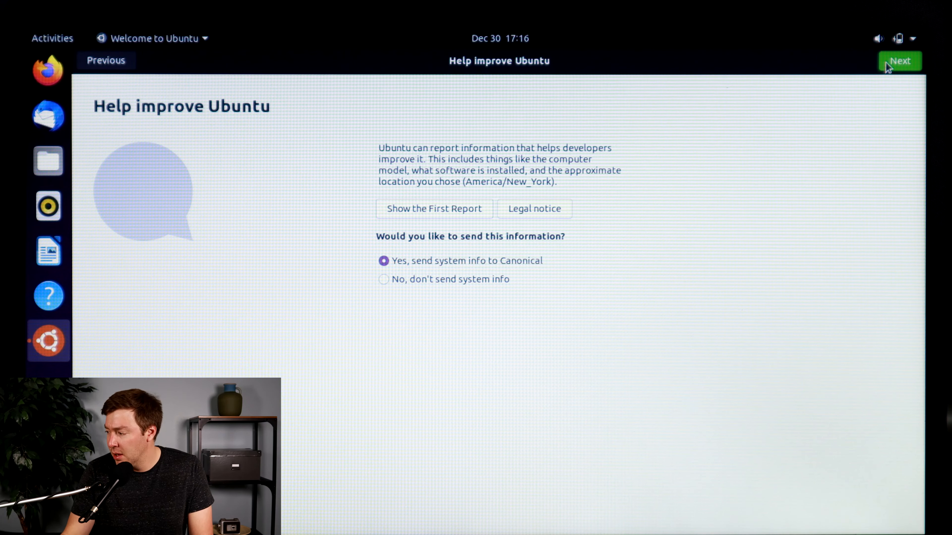
click(389, 282)
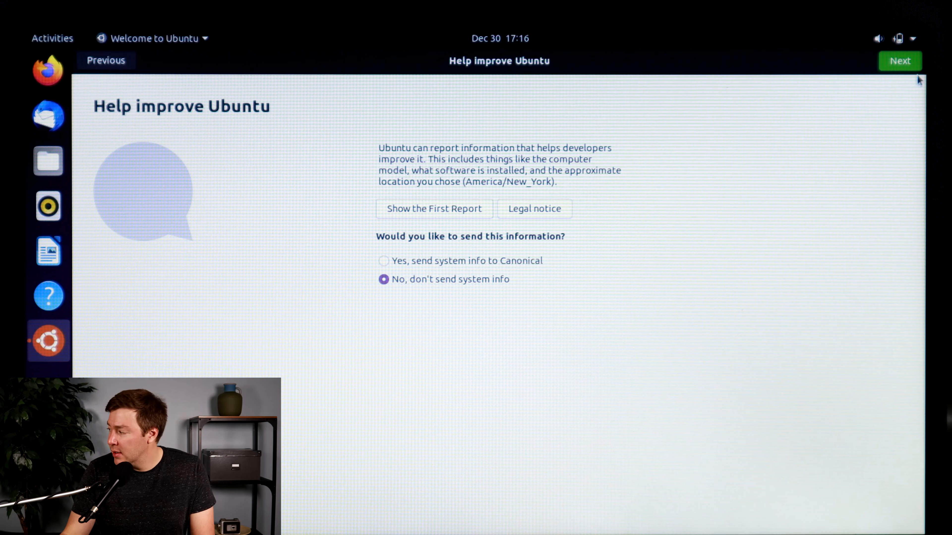
click(912, 65)
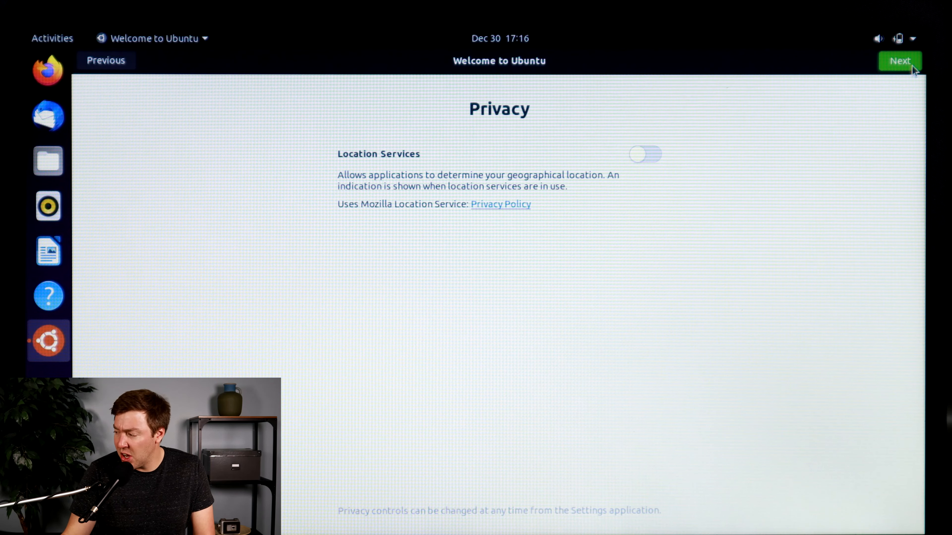
click(911, 65)
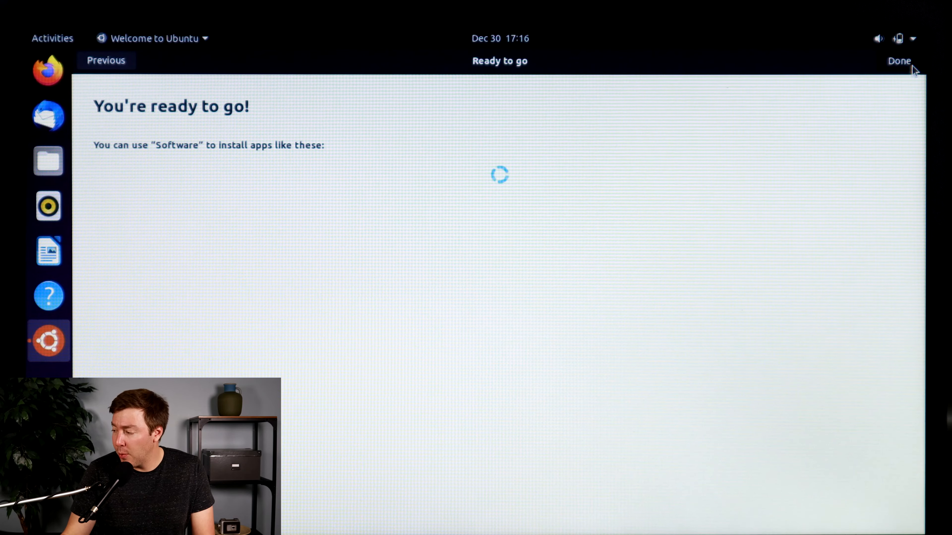
click(911, 66)
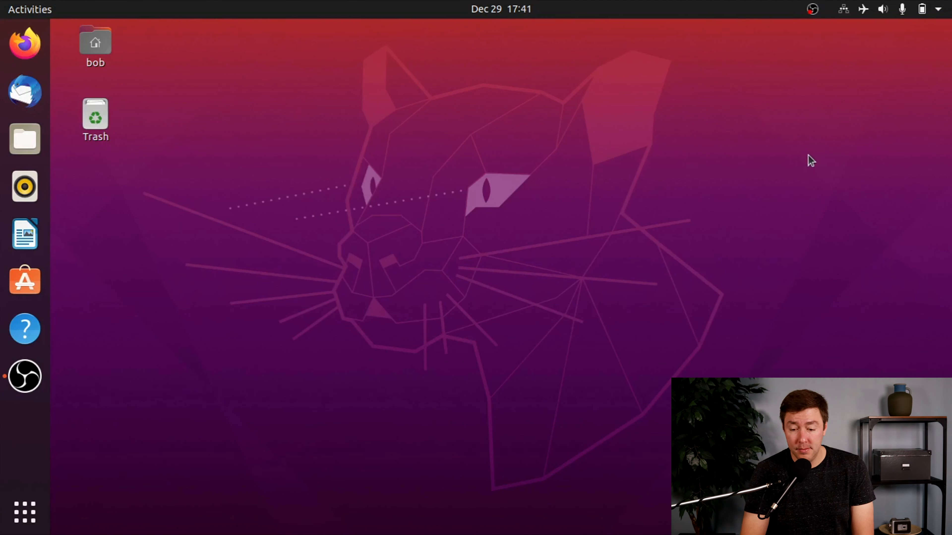
Check the wired network connection in the system menu.
click(843, 9)
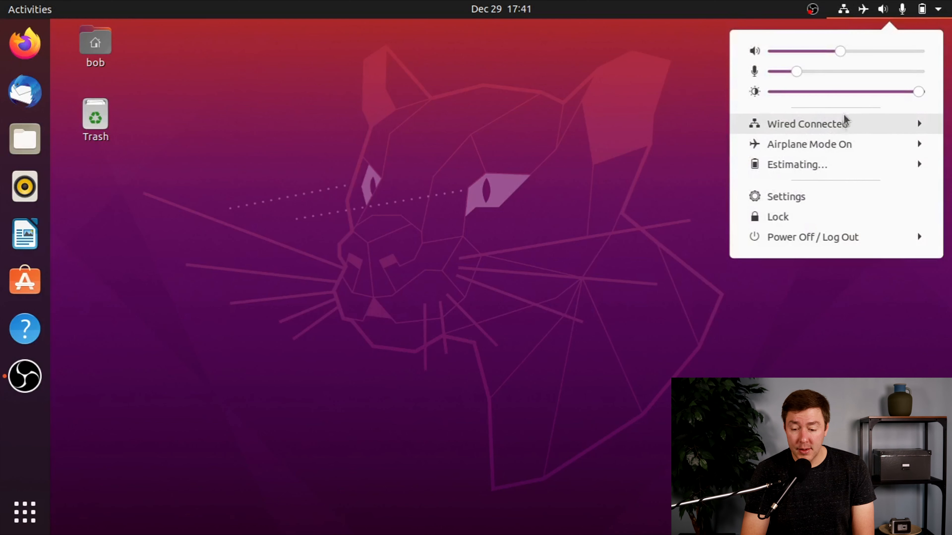
click(844, 124)
click(683, 171)
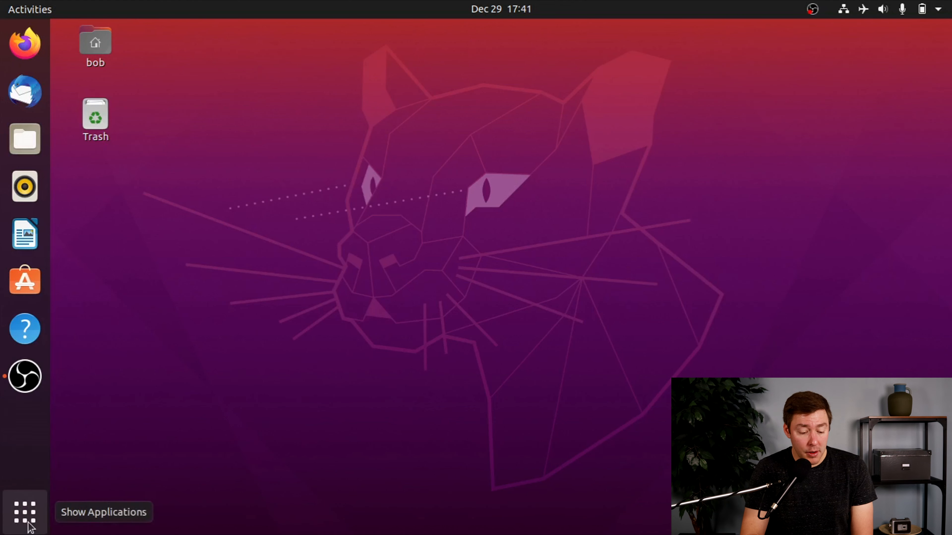
Launch Software Updater from the full application list and install the available updates, authenticating with the account password.
click(26, 513)
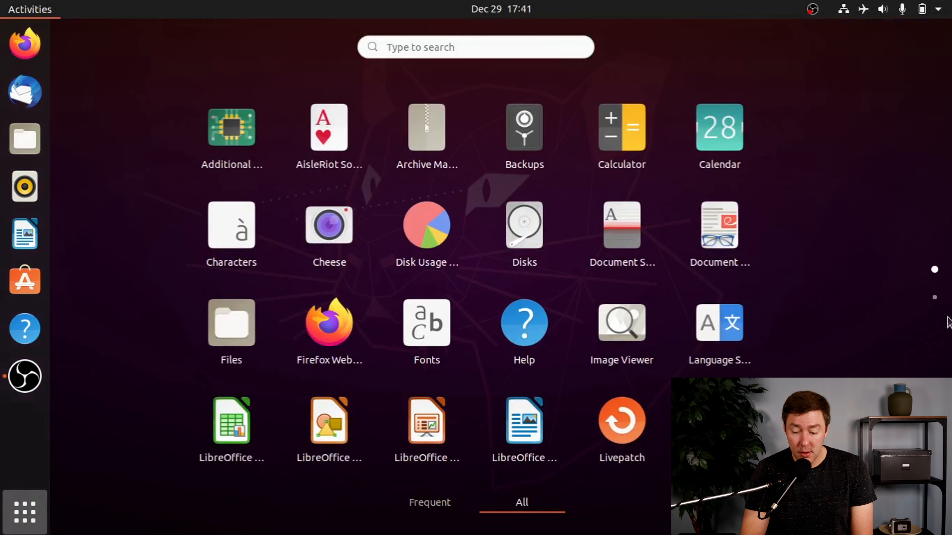
click(935, 298)
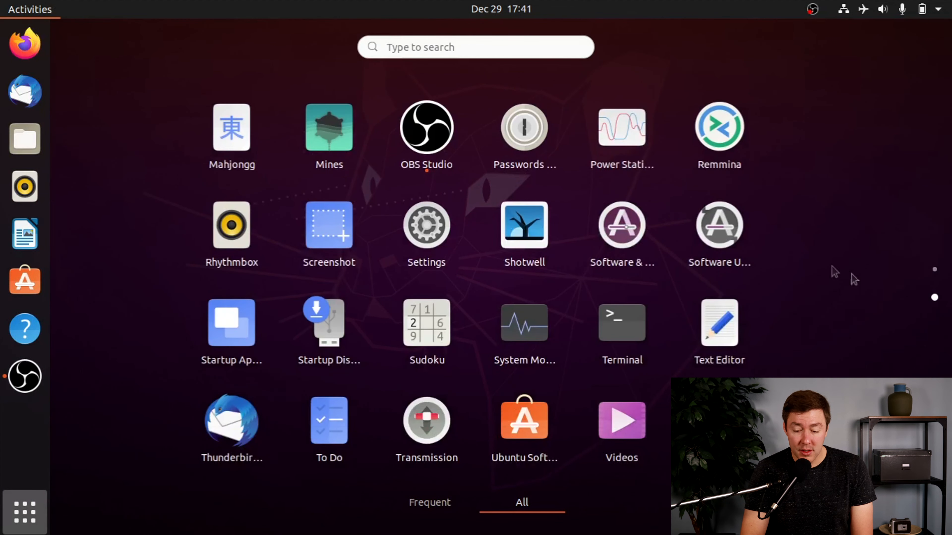
click(734, 233)
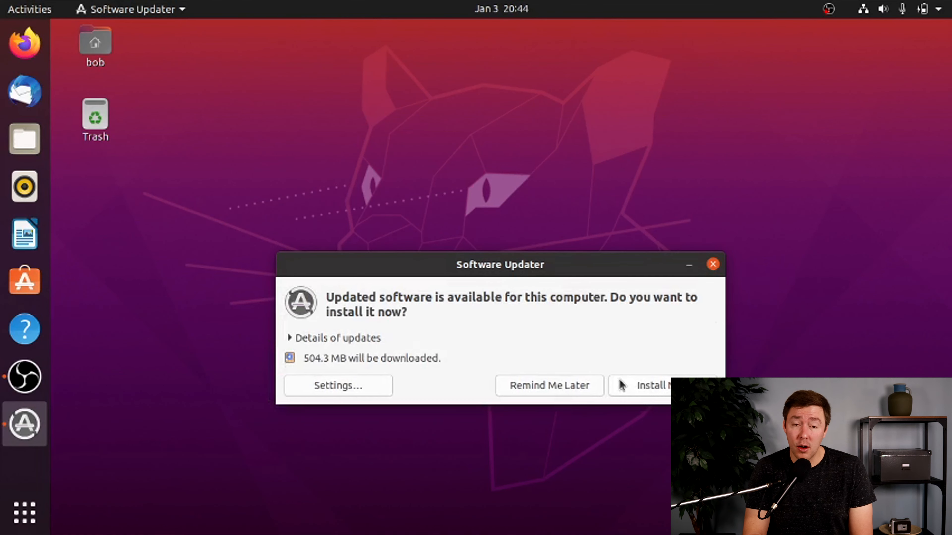
click(620, 386)
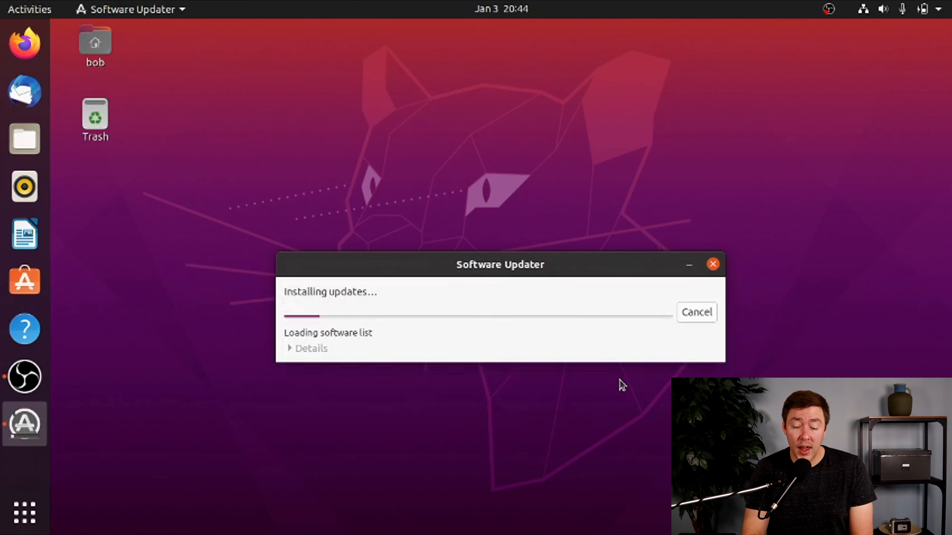
text(**************)
key(Return)
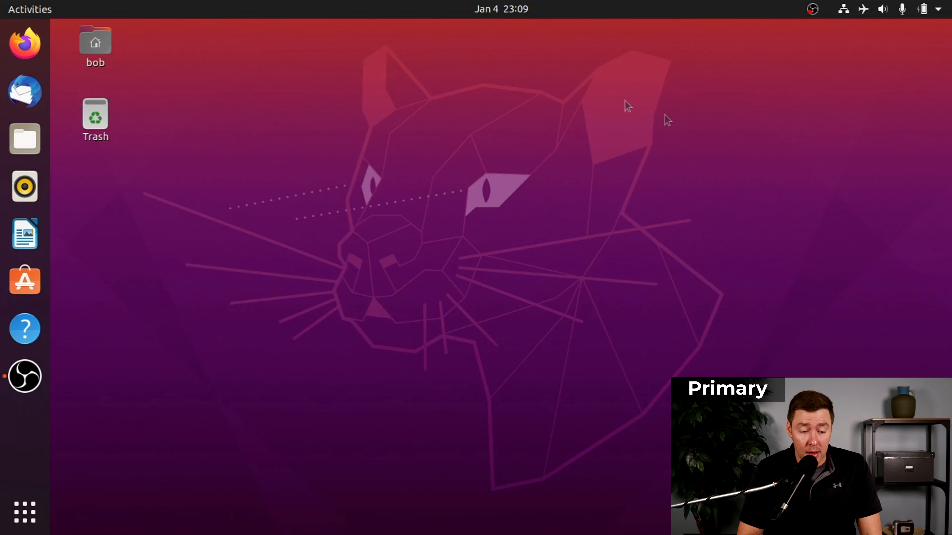
Open yeticold.com in Firefox, choose the Yeti Level 3 Wallet and advance through its instructions to Step 3.
click(37, 41)
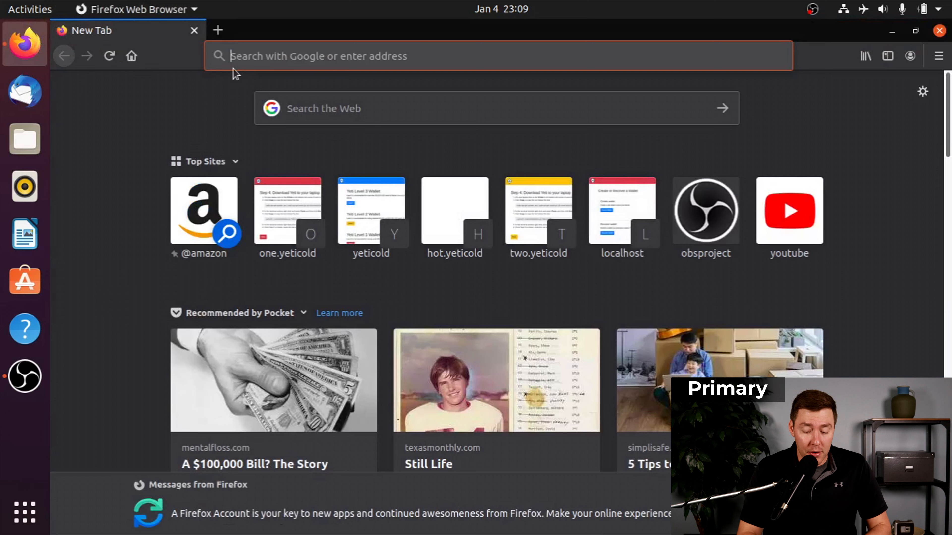
text(yeticold.com/)
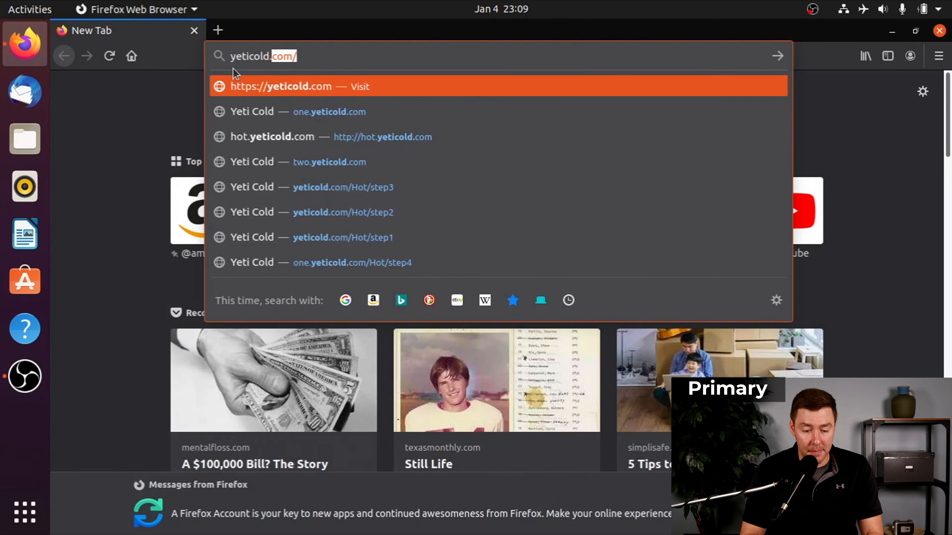
key(Return)
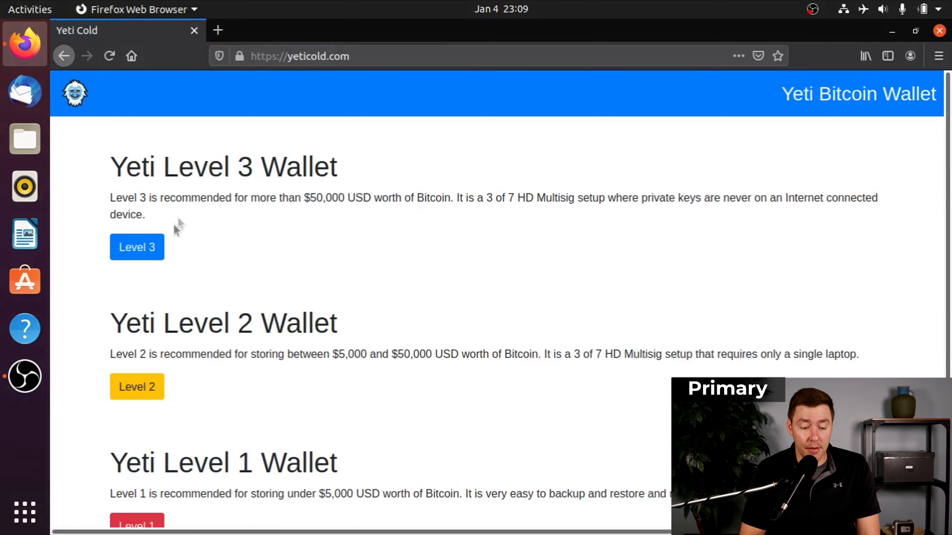
click(157, 247)
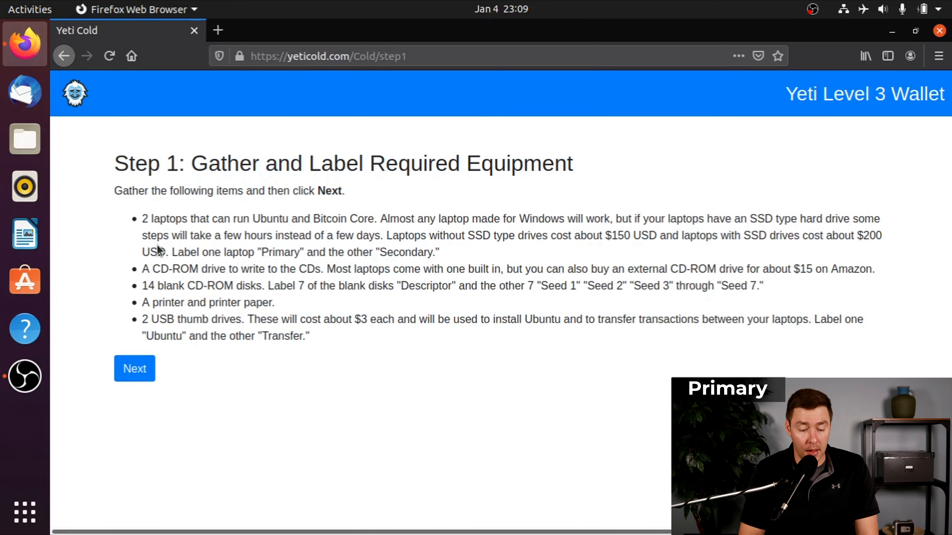
click(134, 368)
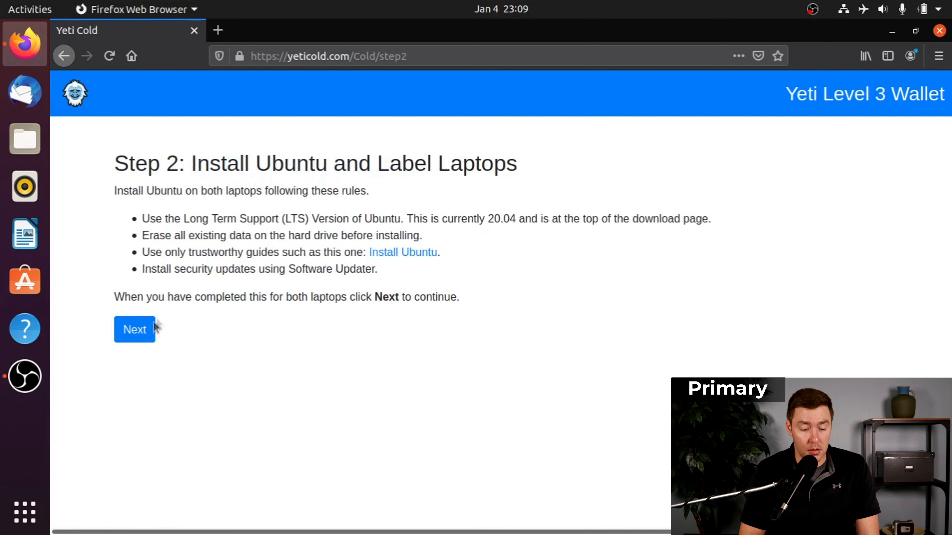
click(149, 332)
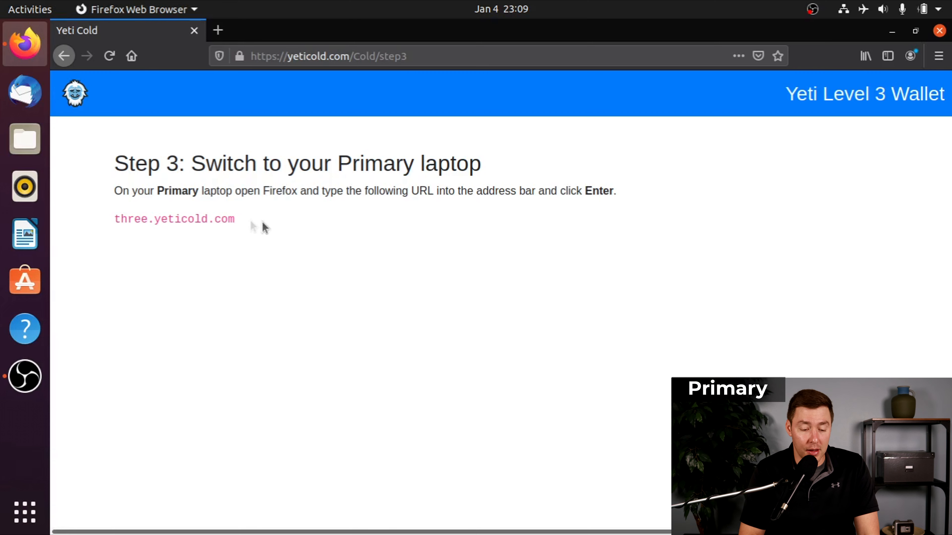
Copy the three.yeticold.com address from the Step 3 instructions and open it in a new browser tab.
triple_click(218, 218)
key(ctrl+c)
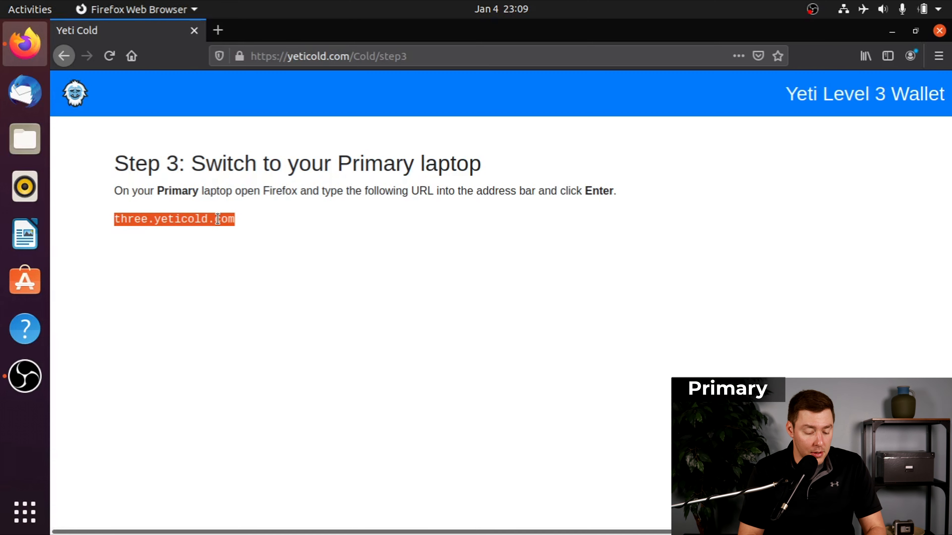
click(217, 30)
click(268, 49)
key(ctrl+v)
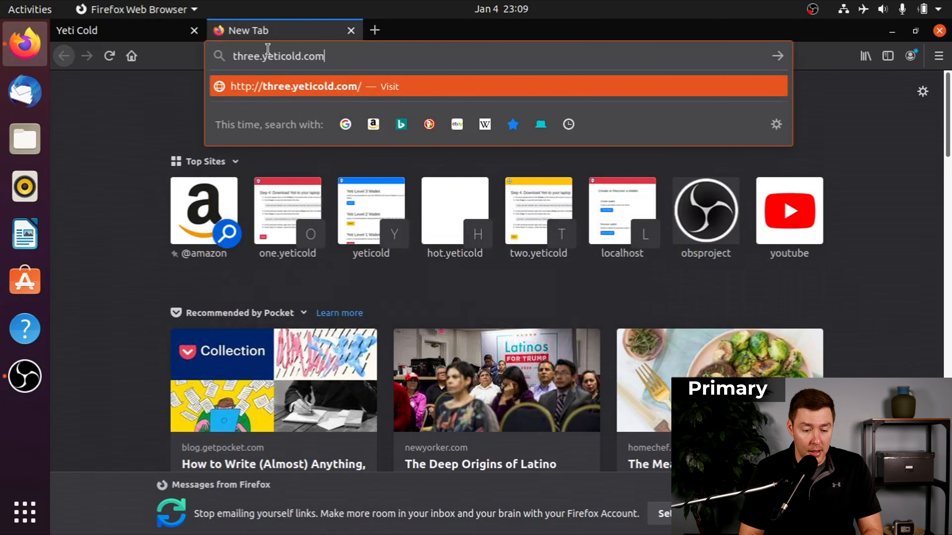
key(Return)
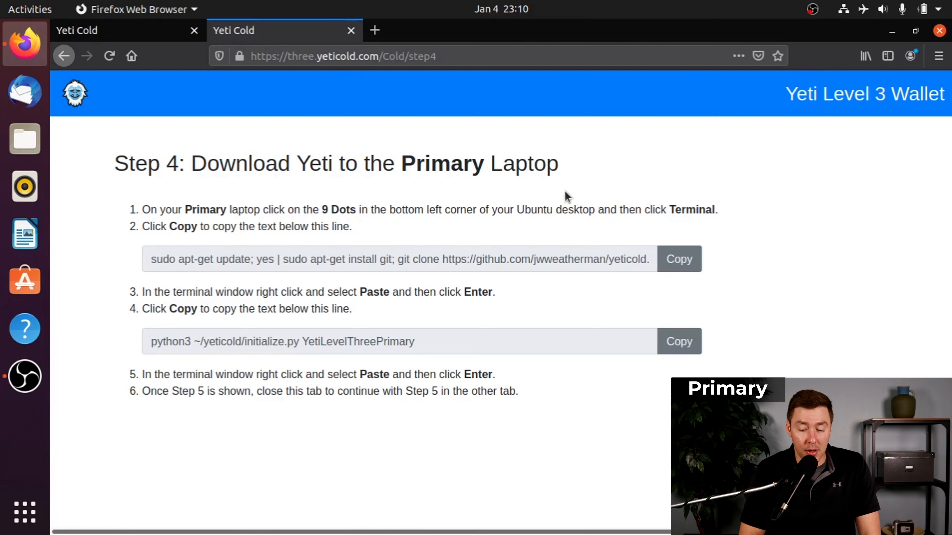
Copy the first Step 4 command, which installs git and clones the yeticold repository, and run it in Terminal, authenticating with the account password.
click(680, 260)
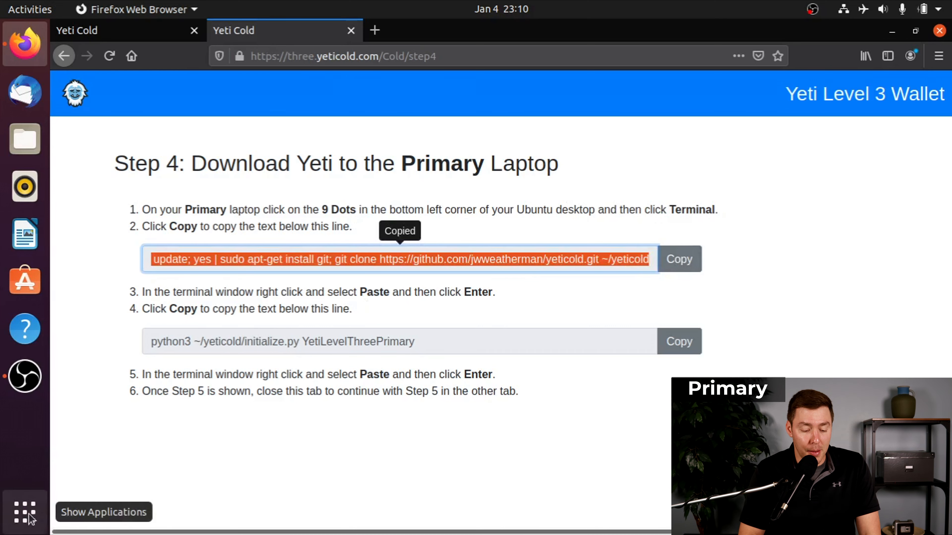
click(25, 512)
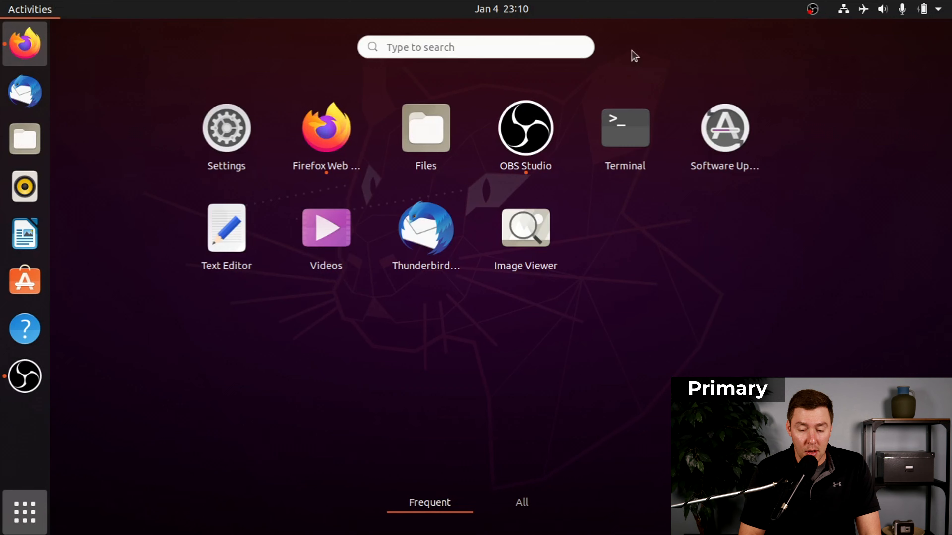
click(621, 103)
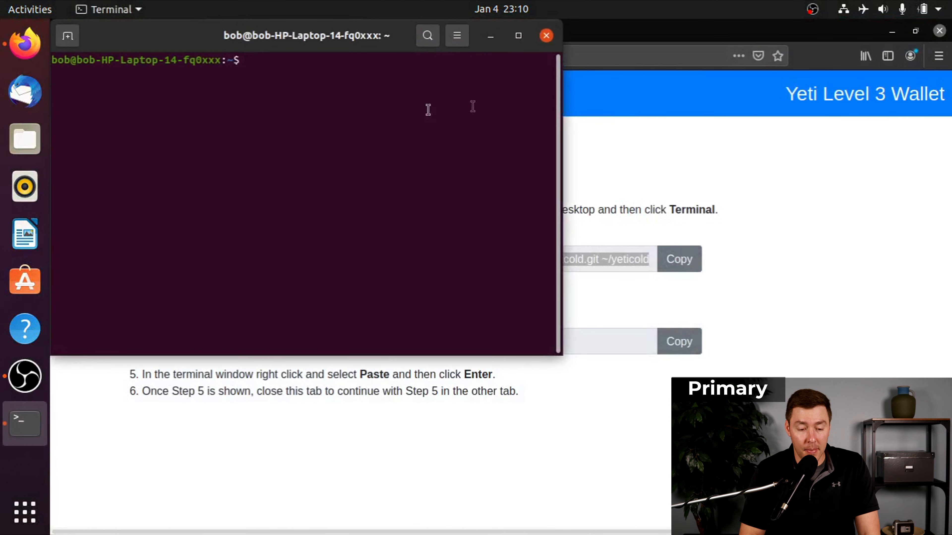
right_click(353, 89)
click(375, 135)
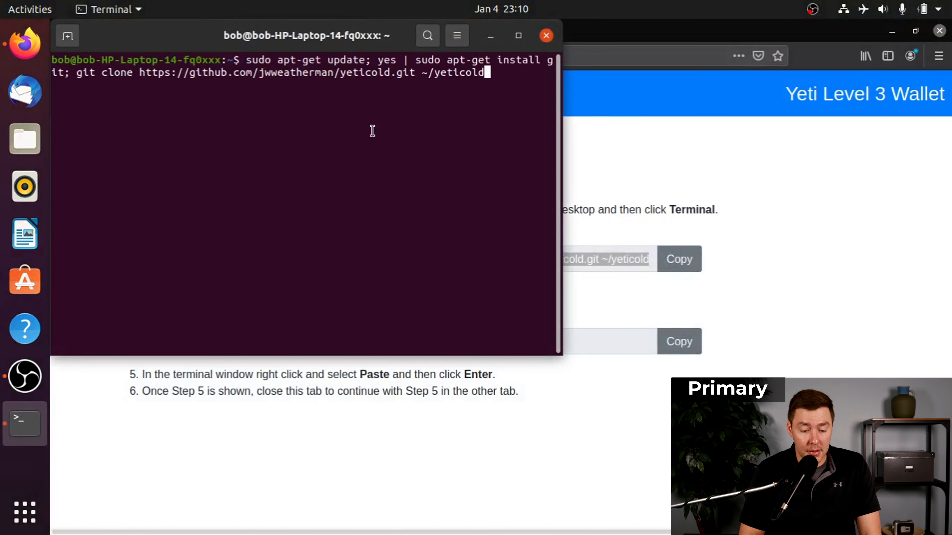
key(Return)
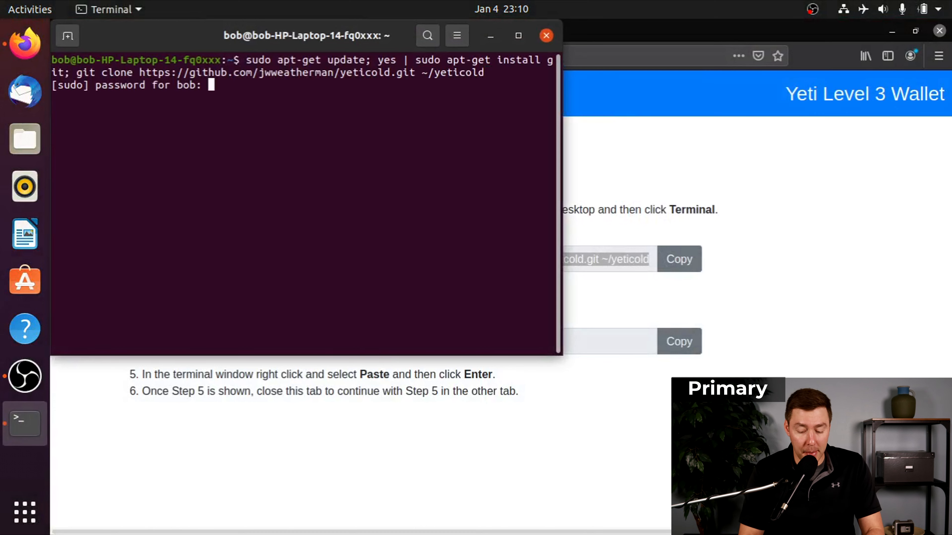
key(Return)
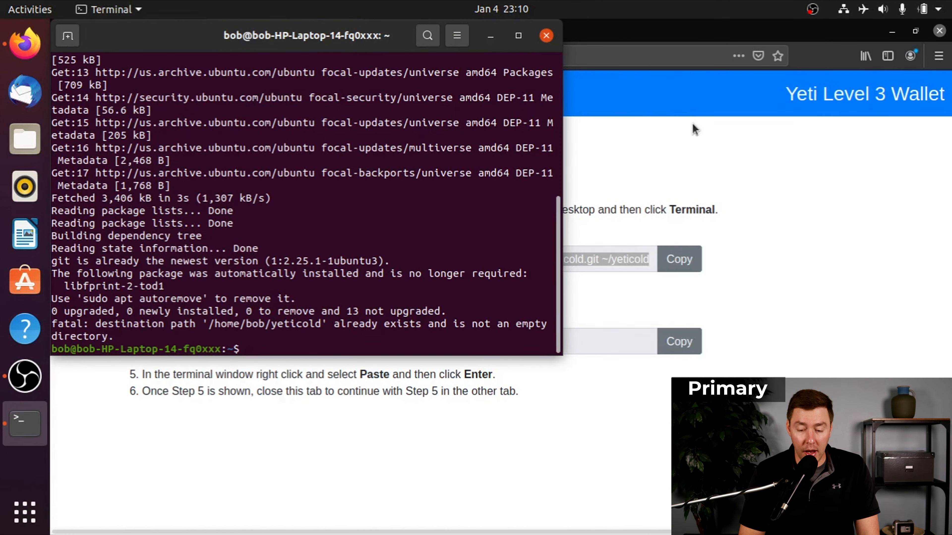
Copy the command python3 ~/yeticold/initialize.py YetiLevelThreePrimary from Step 4, run it in Terminal, and choose to create a new wallet in Yeti.
click(815, 213)
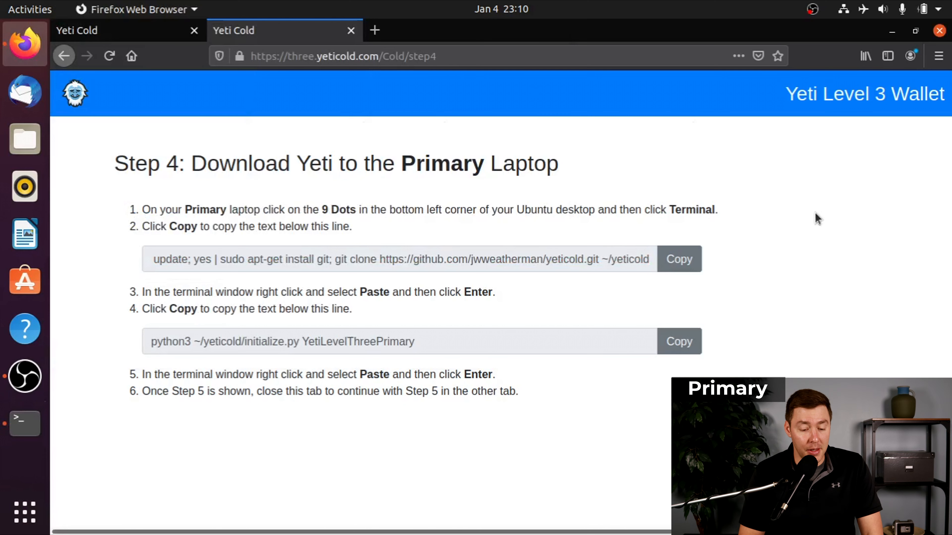
click(681, 342)
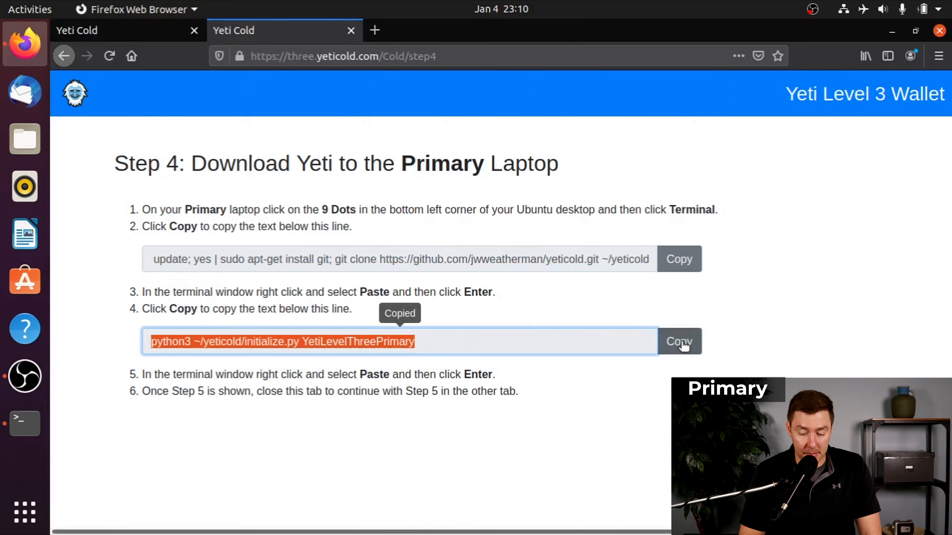
click(25, 424)
right_click(276, 352)
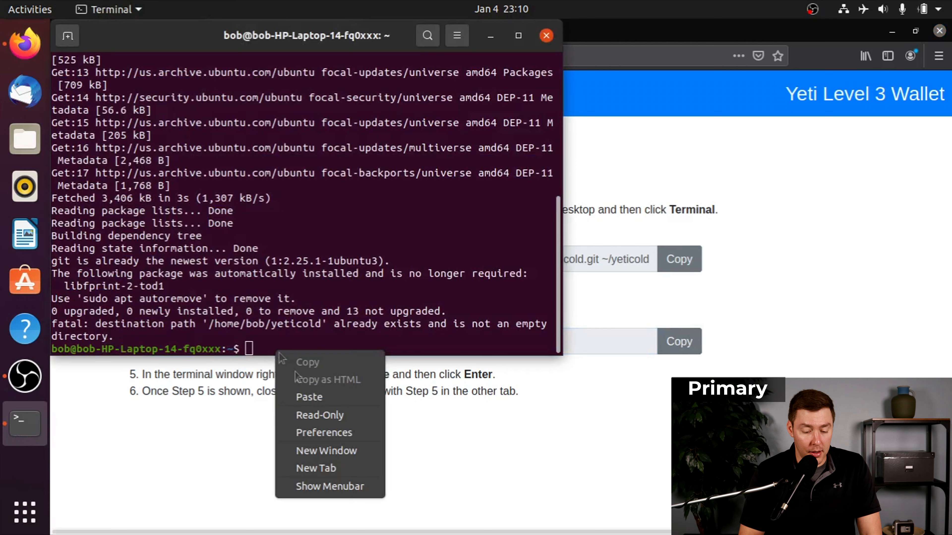
click(309, 397)
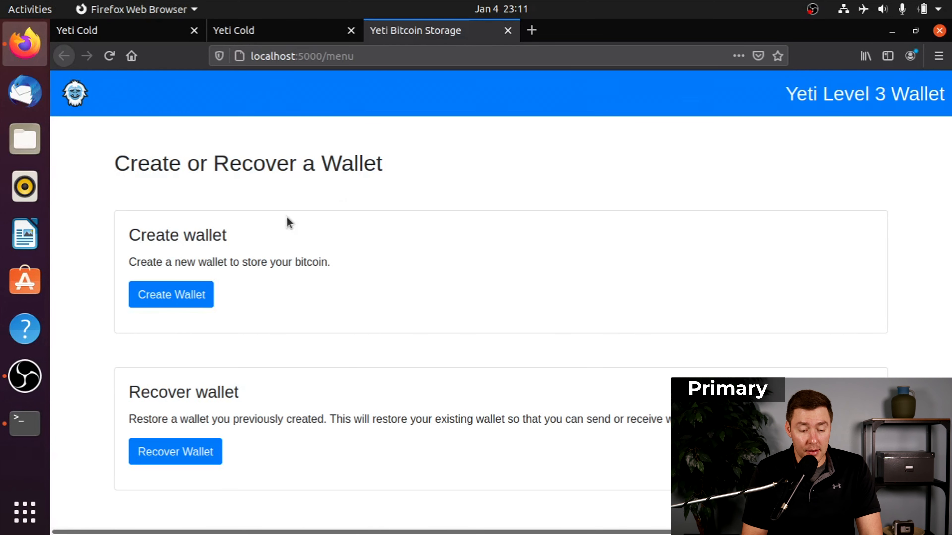
click(203, 291)
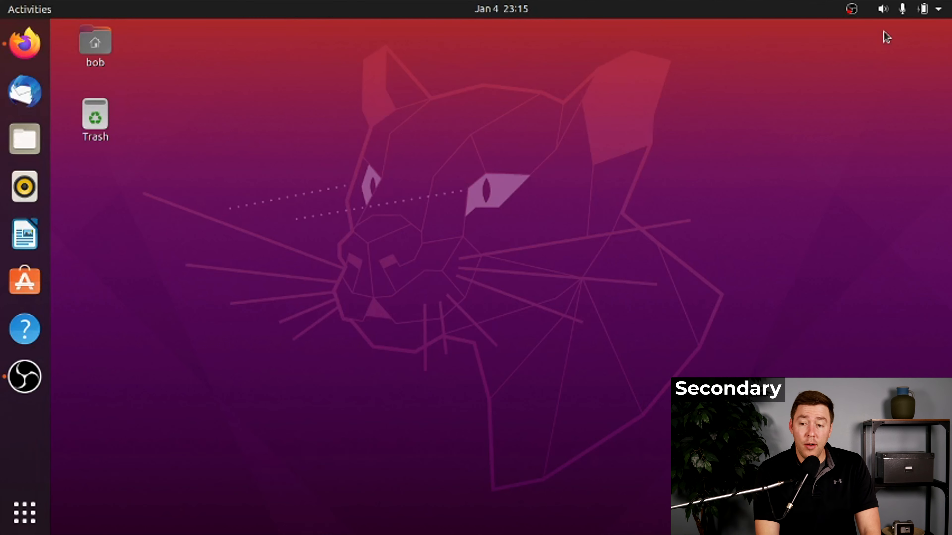
On the Secondary laptop, open disc.yeticold.com in Firefox.
click(17, 64)
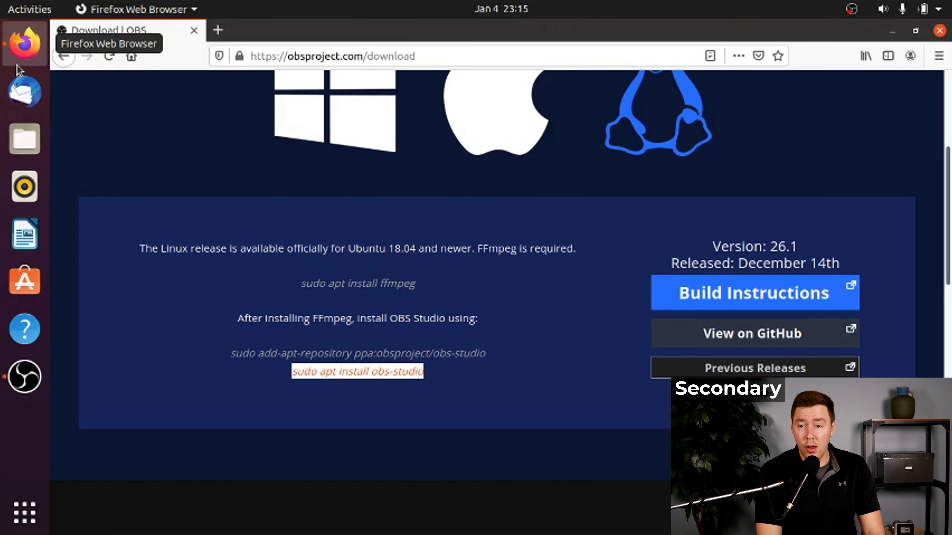
click(388, 57)
click(389, 57)
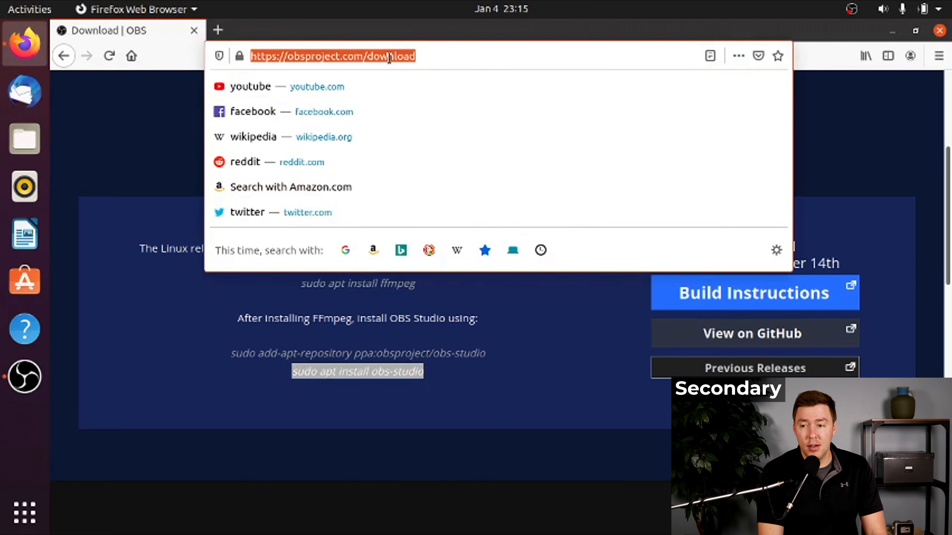
text(disc.yeti)
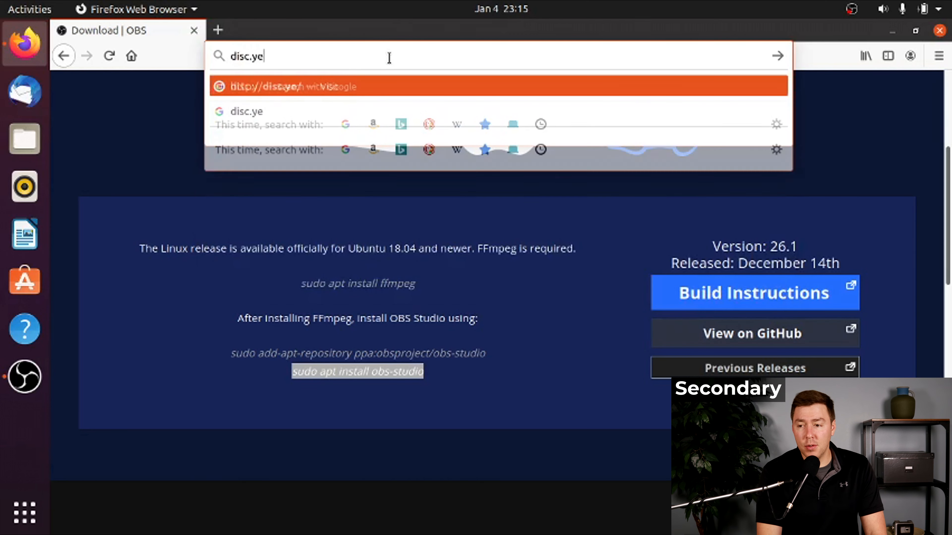
text(cold.com)
key(Return)
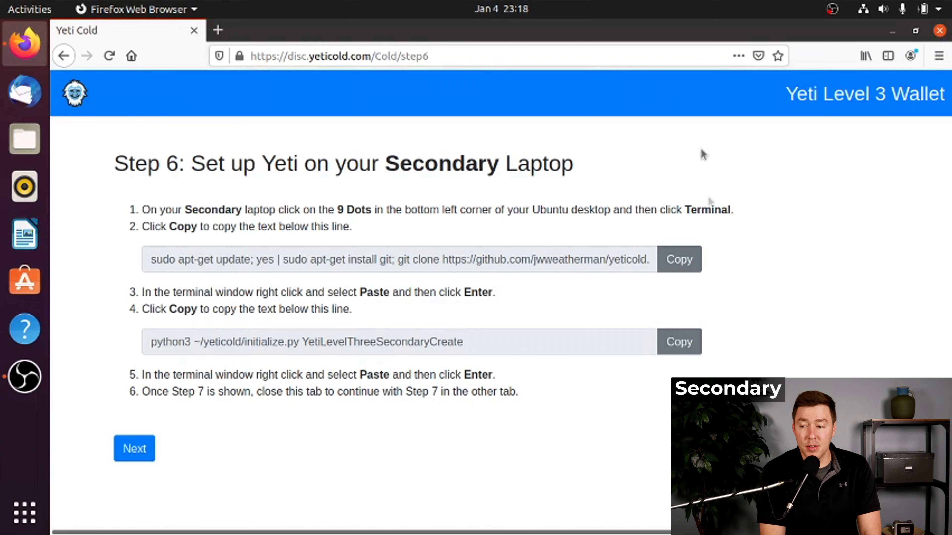
Copy the first Step 6 command for installing git and cloning yeticold, and run it in the Secondary laptop's Terminal, authenticating with the account password.
click(676, 259)
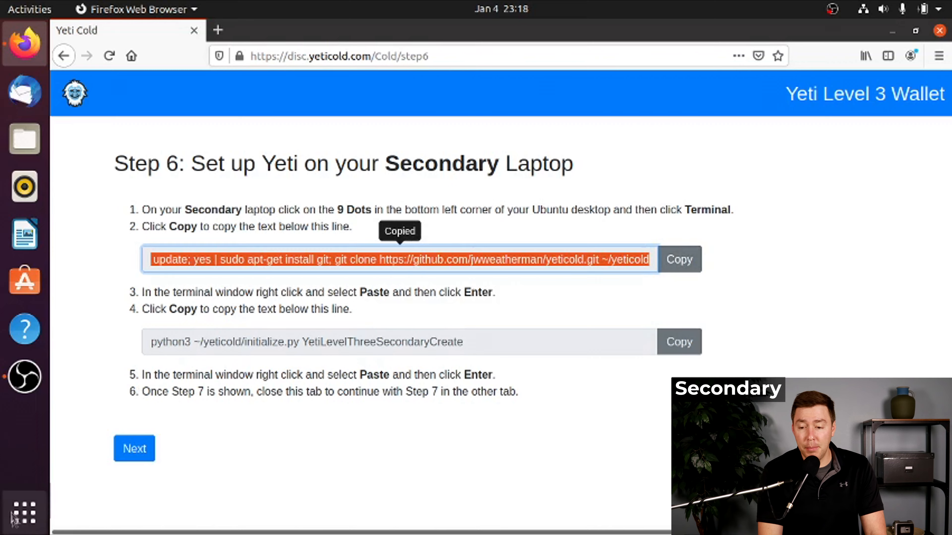
click(24, 513)
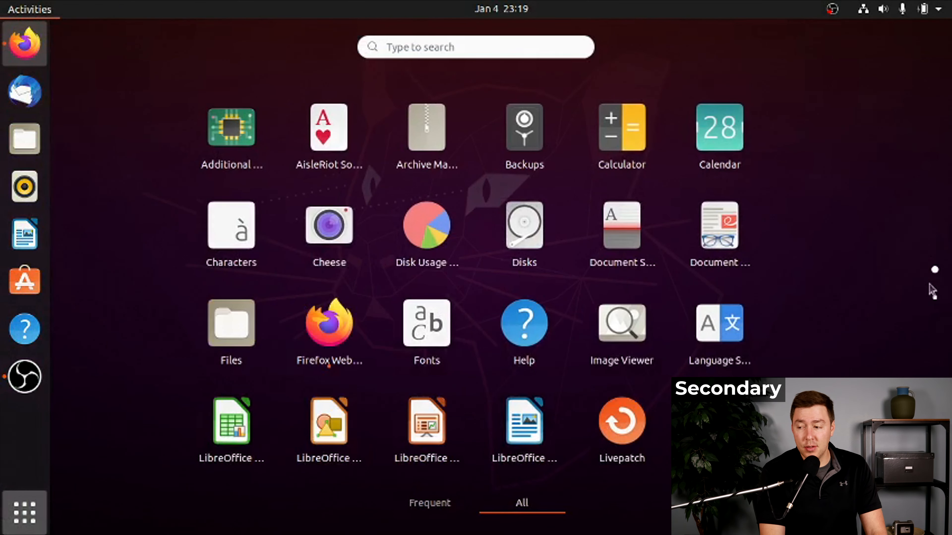
click(935, 298)
click(658, 325)
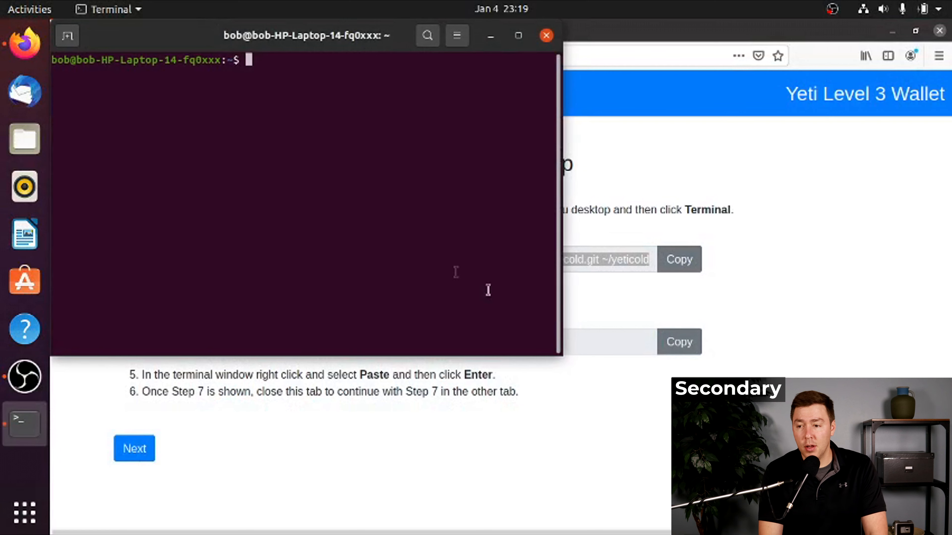
right_click(391, 213)
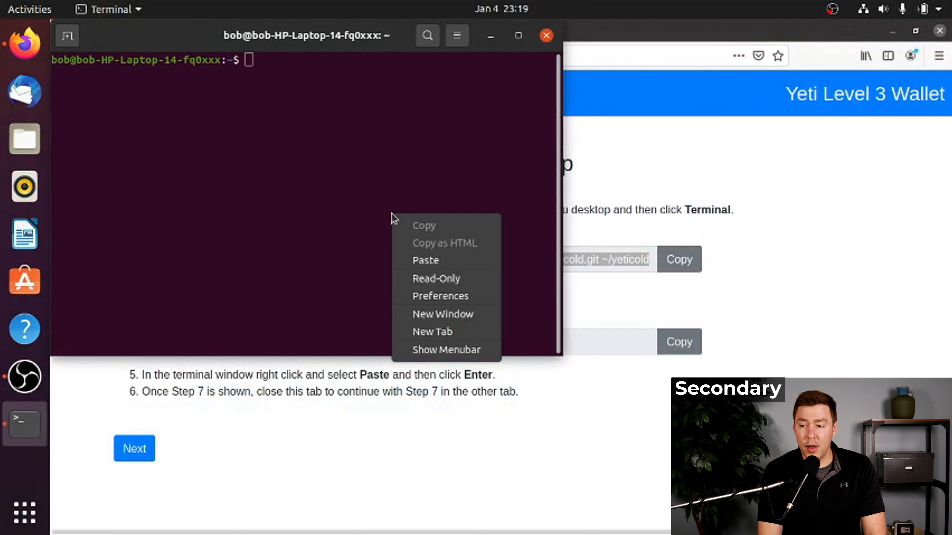
click(428, 262)
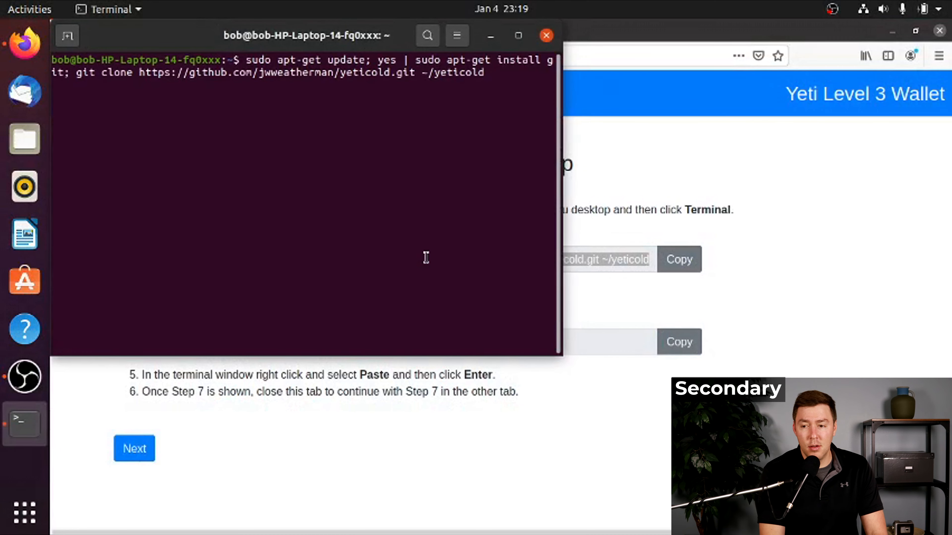
key(Return)
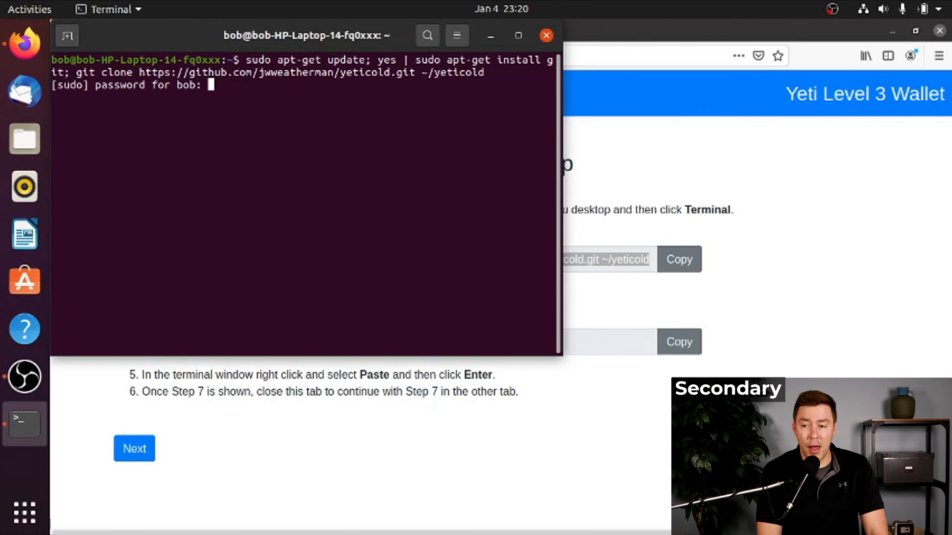
key(Return)
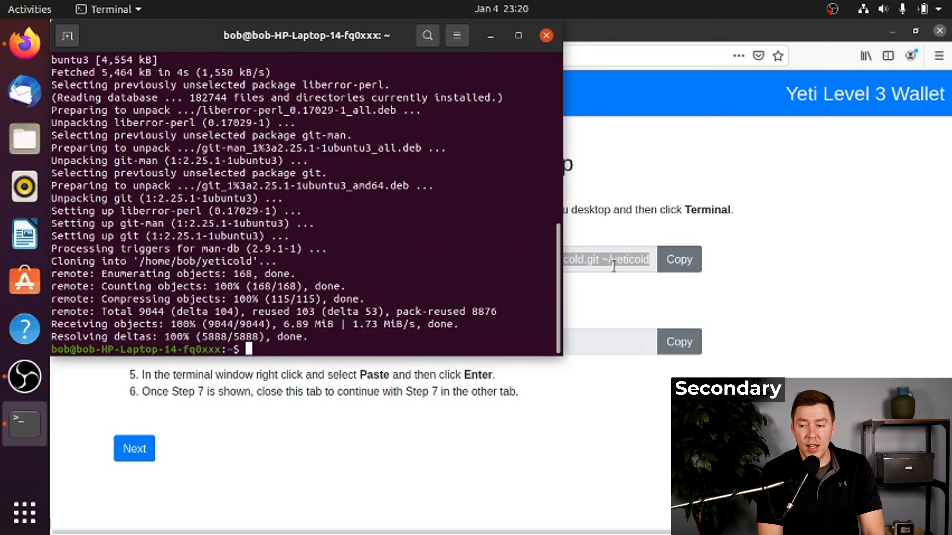
Copy the command python3 ~/yeticold/initialize.py YetiLevelThreeSecondaryCreate from Step 6 and run it in Terminal.
click(764, 275)
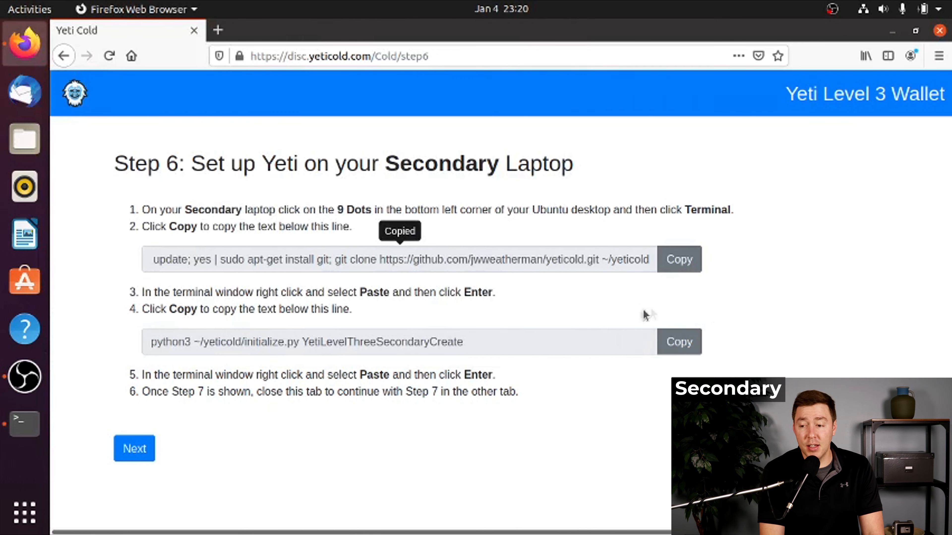
click(685, 343)
click(24, 424)
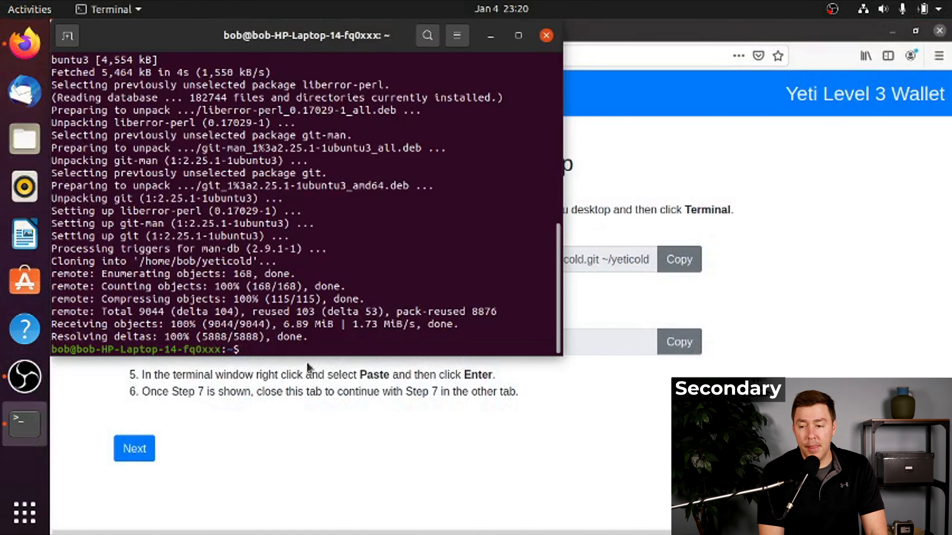
right_click(298, 348)
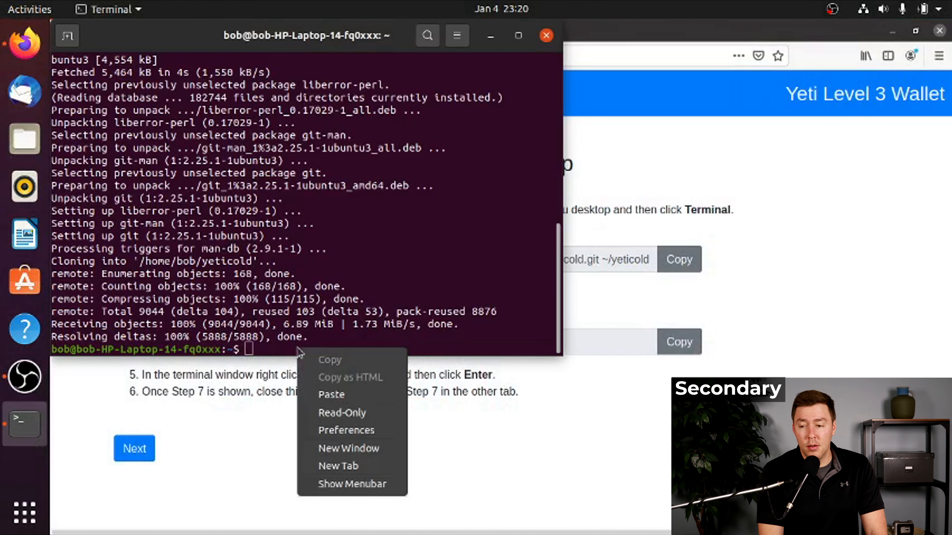
click(356, 394)
key(Return)
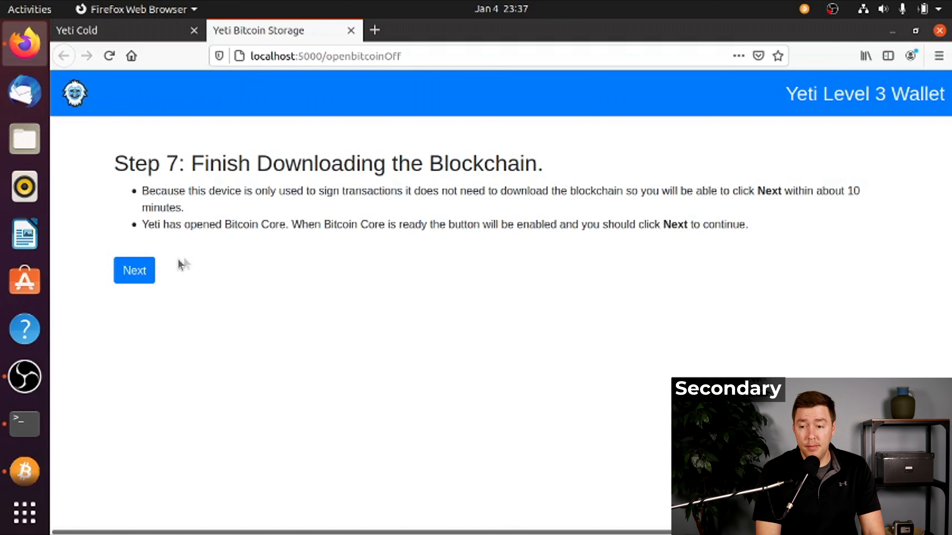
Advance from Step 7 past the seed randomization page to Step 10: Copy Seeds to CDs, without adding extra entropy.
click(142, 271)
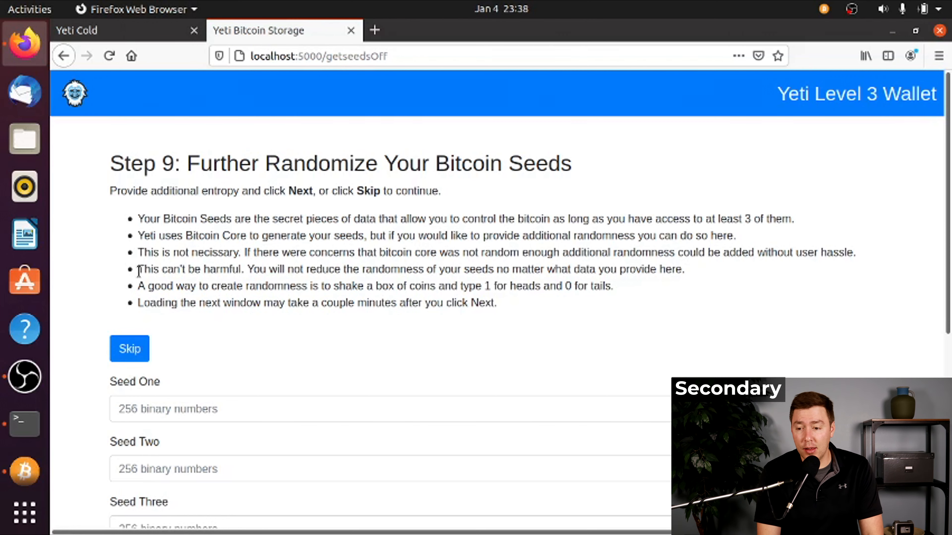
scroll(139, 270, down, 2)
click(138, 270)
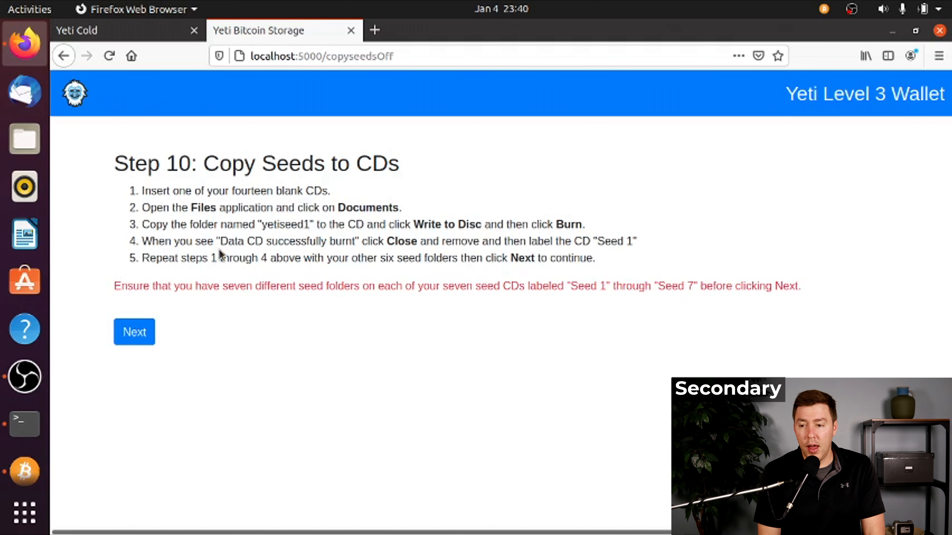
Copy the yetiseed1 folder from Documents in Files to the blank CD-R disc and start writing it to the disc.
click(26, 147)
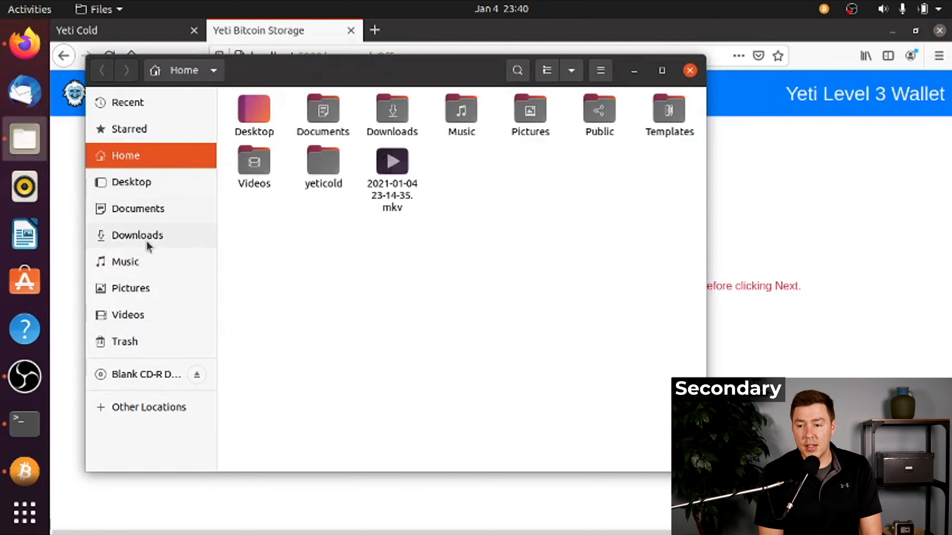
click(166, 213)
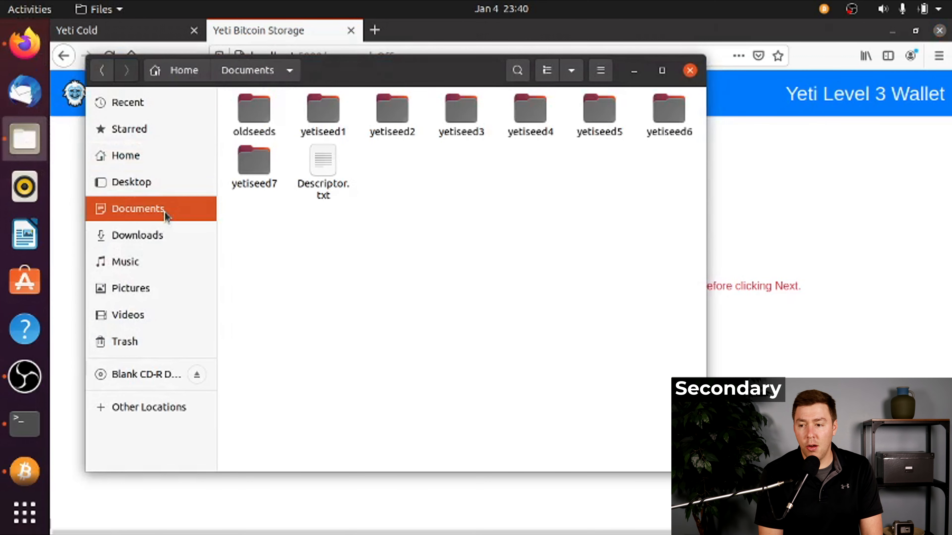
click(330, 132)
right_click(330, 131)
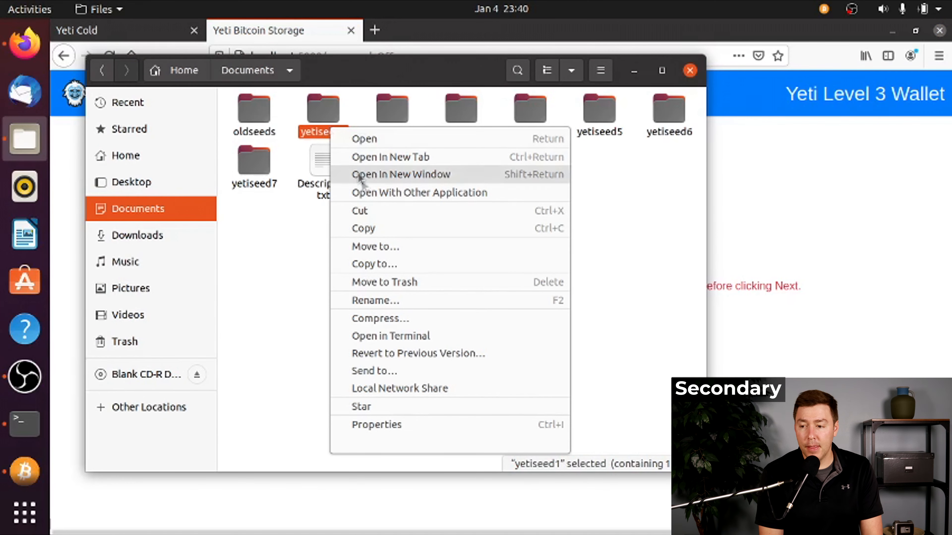
click(372, 228)
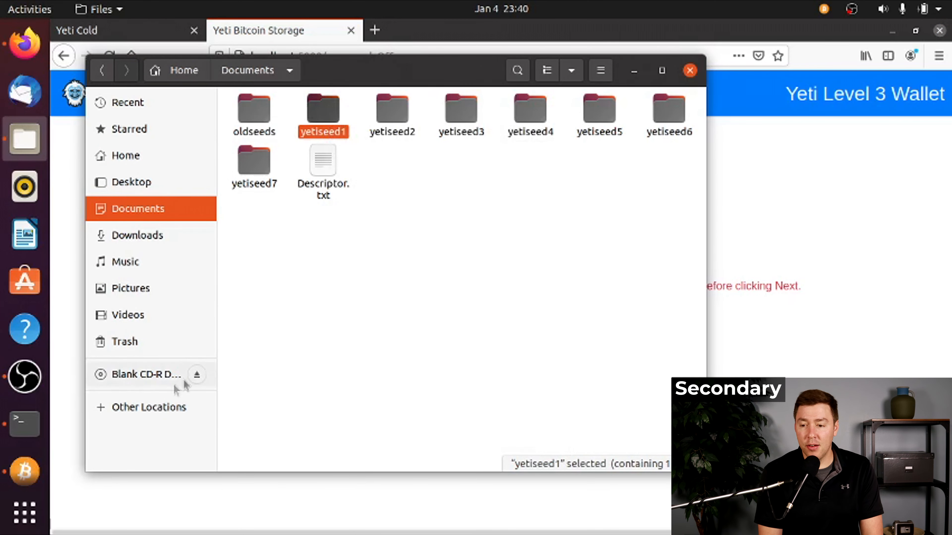
click(147, 373)
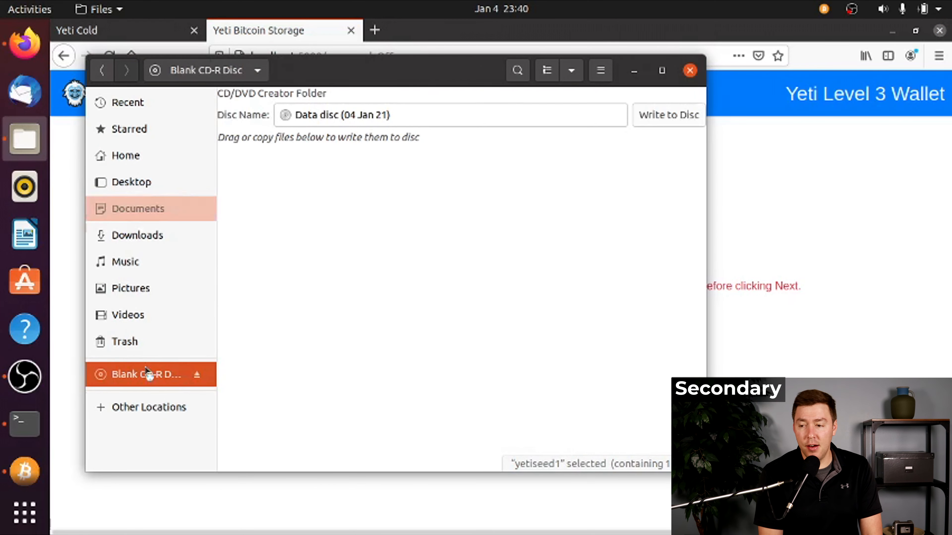
right_click(333, 263)
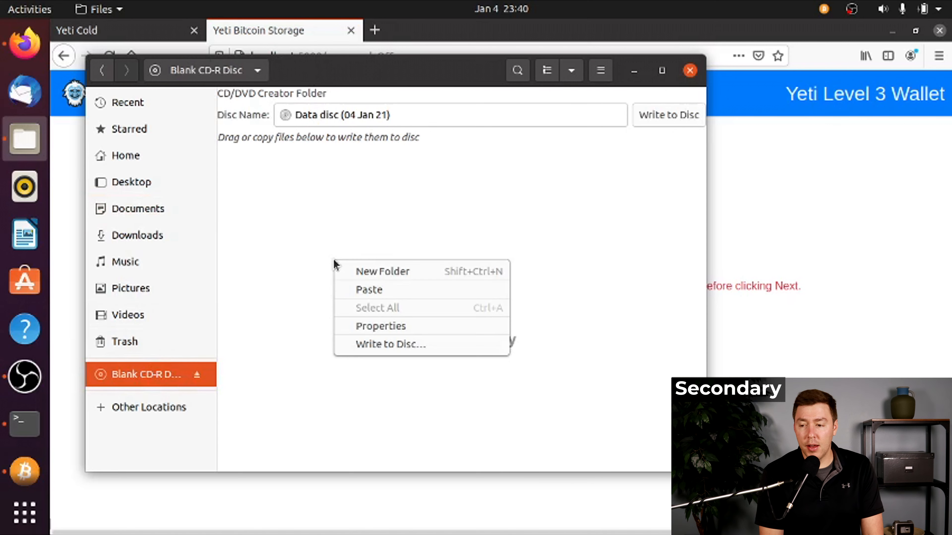
click(368, 290)
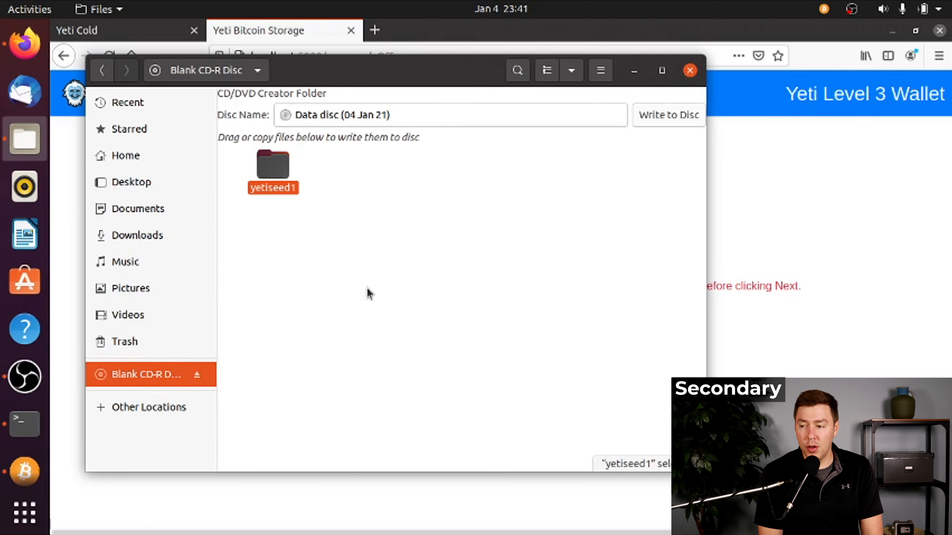
click(653, 120)
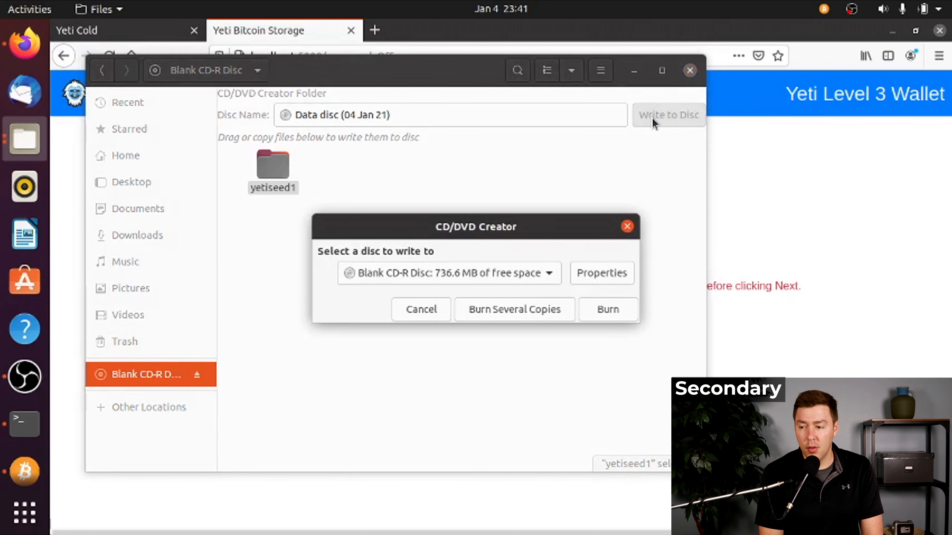